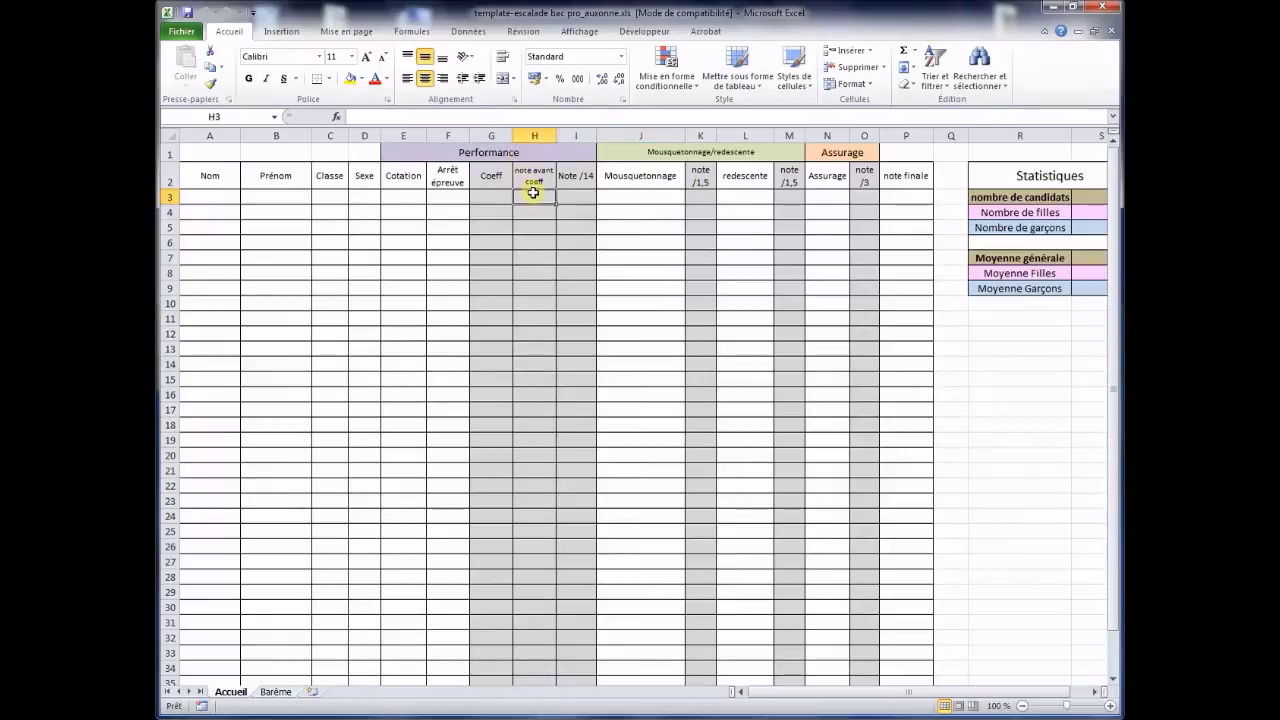
pyautogui.click(571, 197)
pyautogui.click(524, 198)
pyautogui.click(495, 200)
pyautogui.click(415, 201)
pyautogui.click(315, 202)
pyautogui.click(251, 195)
pyautogui.click(541, 199)
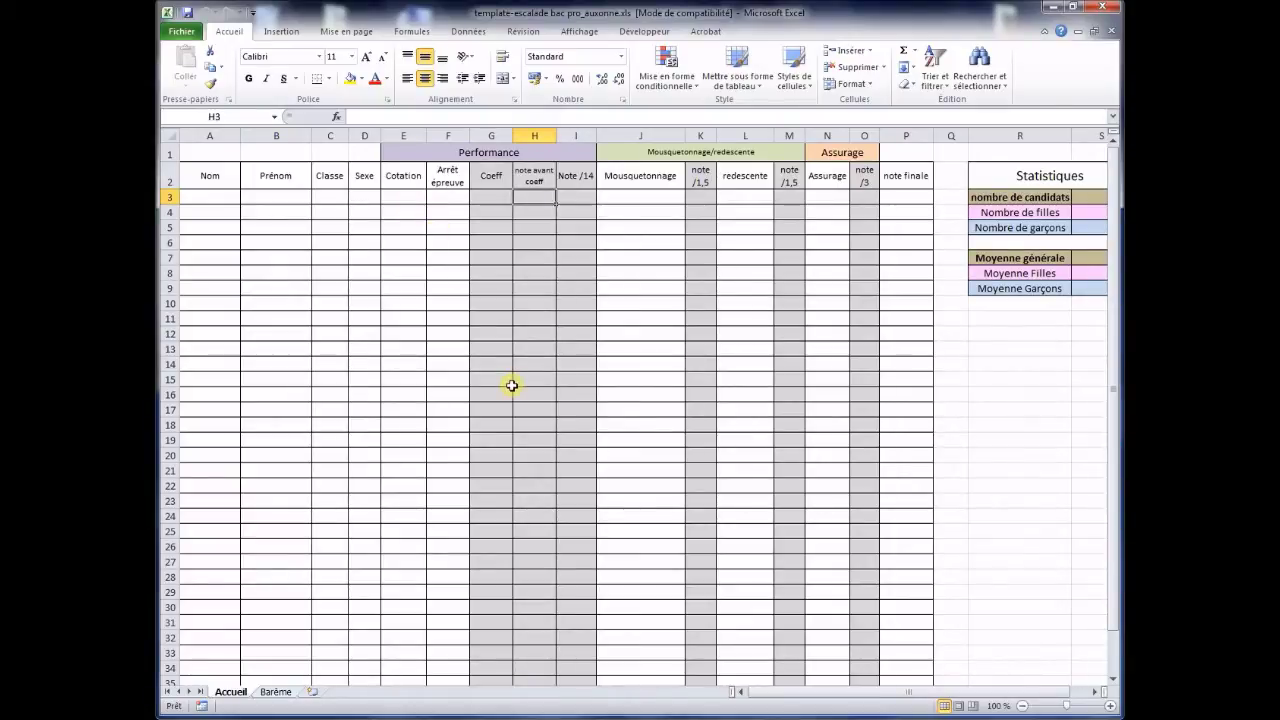
# - On the Barème sheet, define the name Garçonsperf for the boys' performance marks in C6:C13
pyautogui.click(274, 692)
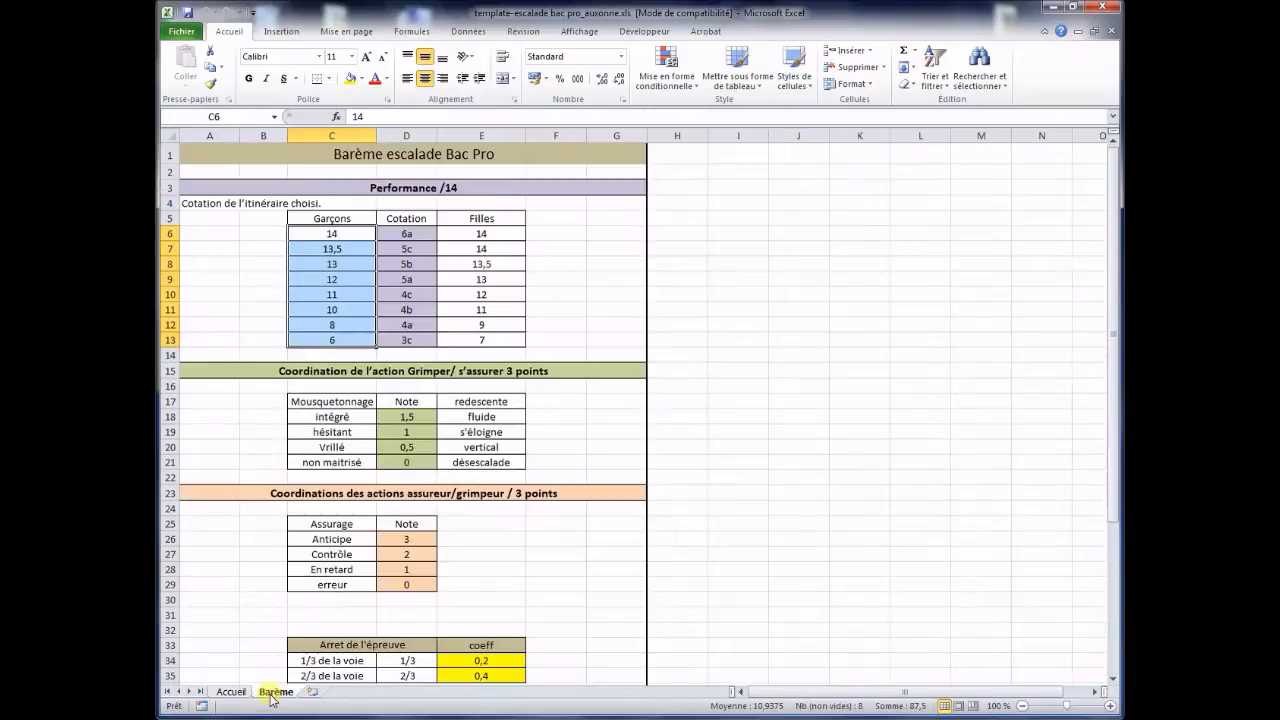
pyautogui.click(420, 232)
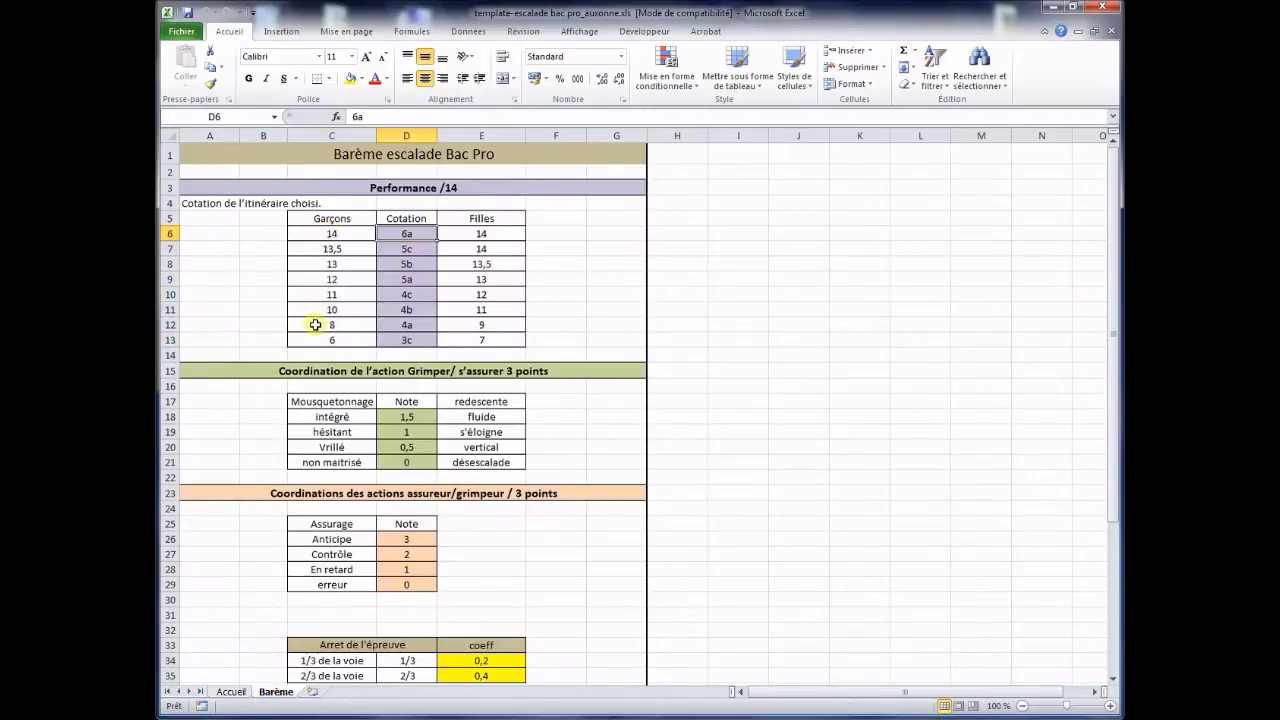
pyautogui.moveTo(338, 240); pyautogui.dragTo(337, 340)
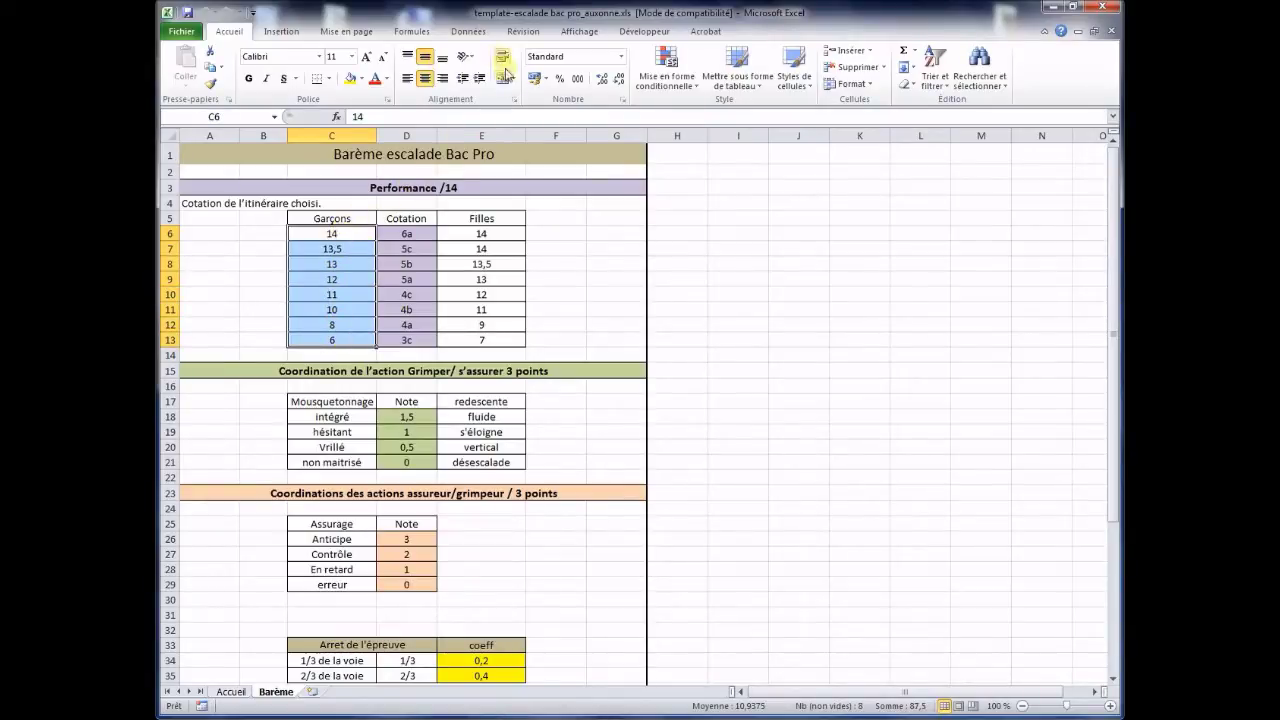
pyautogui.click(462, 34)
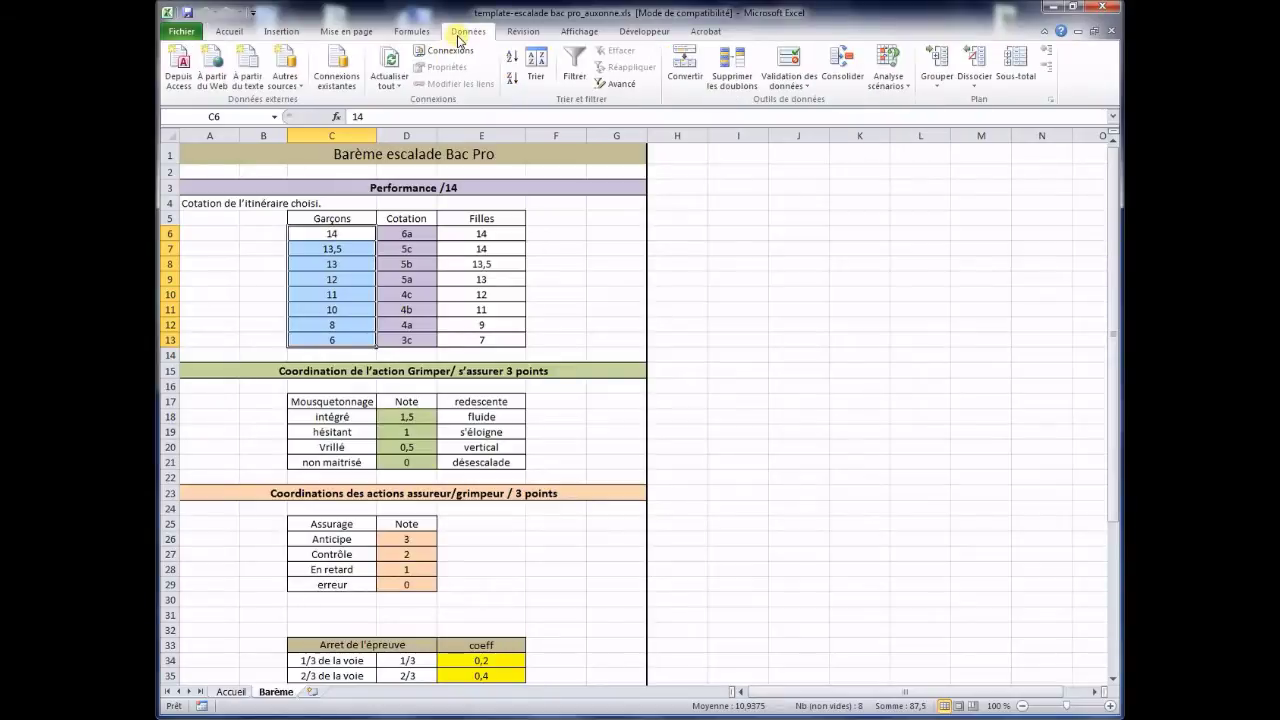
pyautogui.click(413, 32)
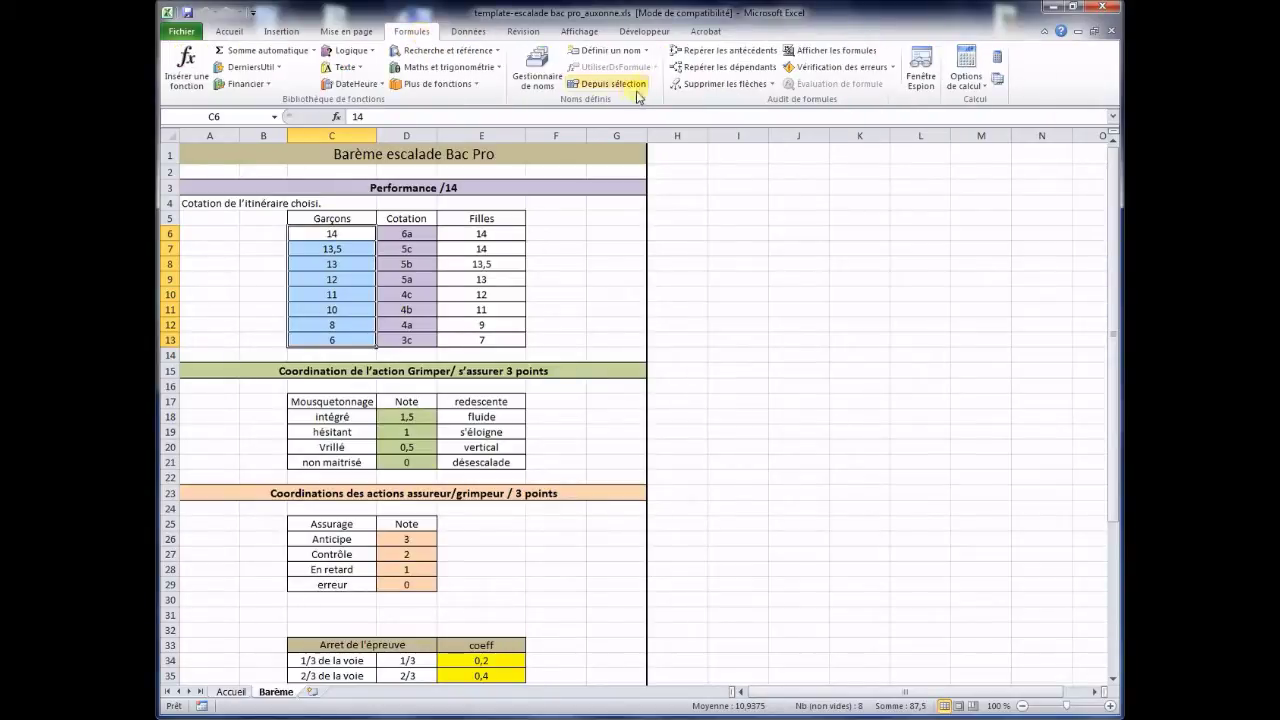
pyautogui.click(641, 52)
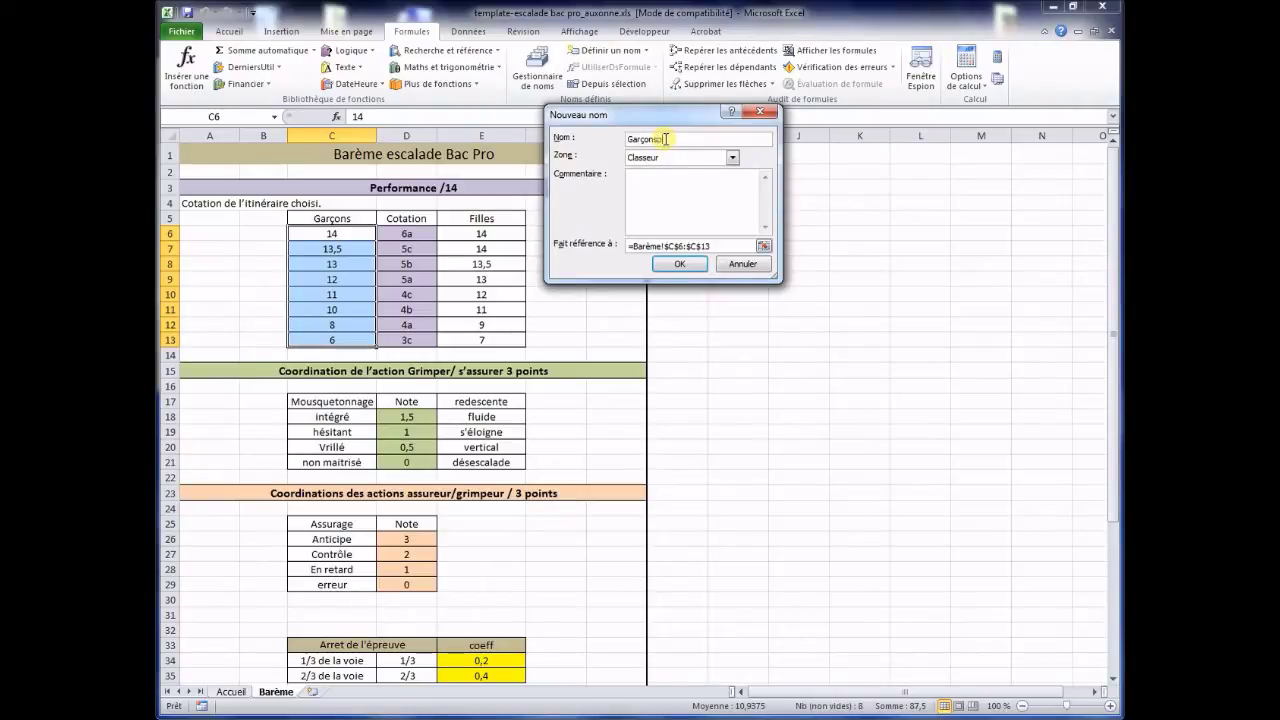
pyautogui.click(687, 268)
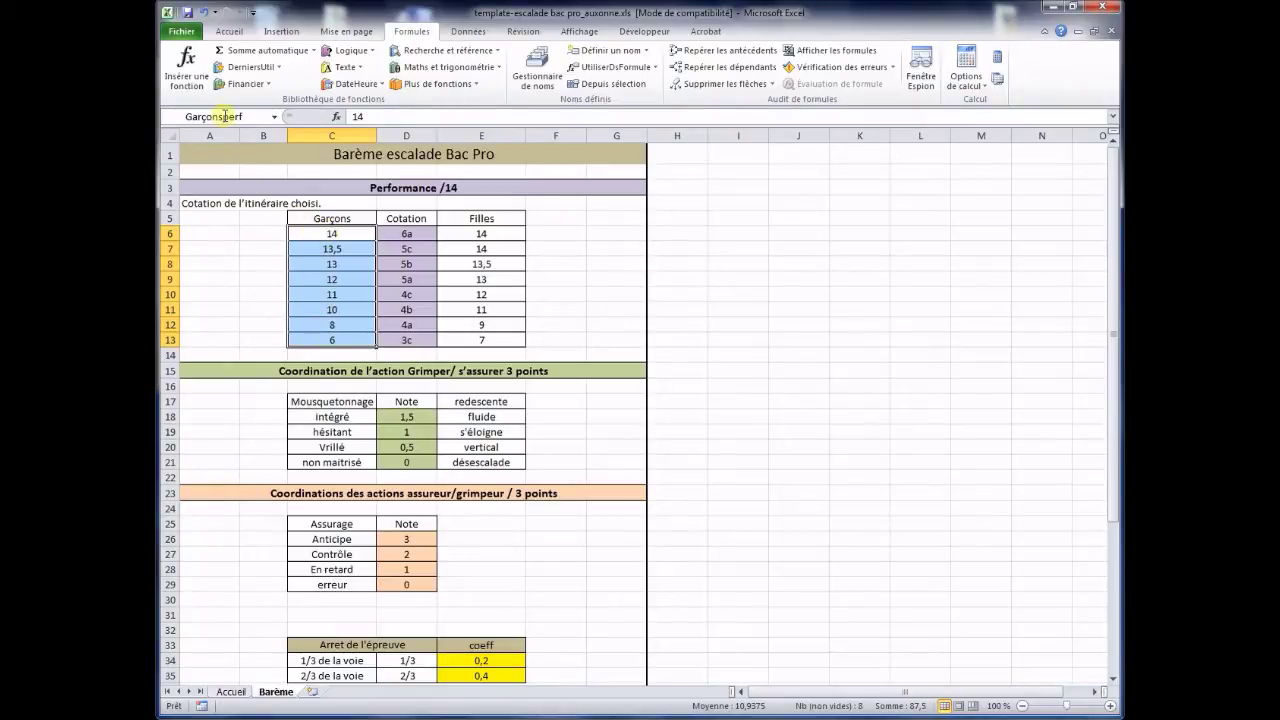
# - Define the name Fillesperf for the girls' performance marks in E6:E13
pyautogui.moveTo(491, 236); pyautogui.dragTo(490, 326)
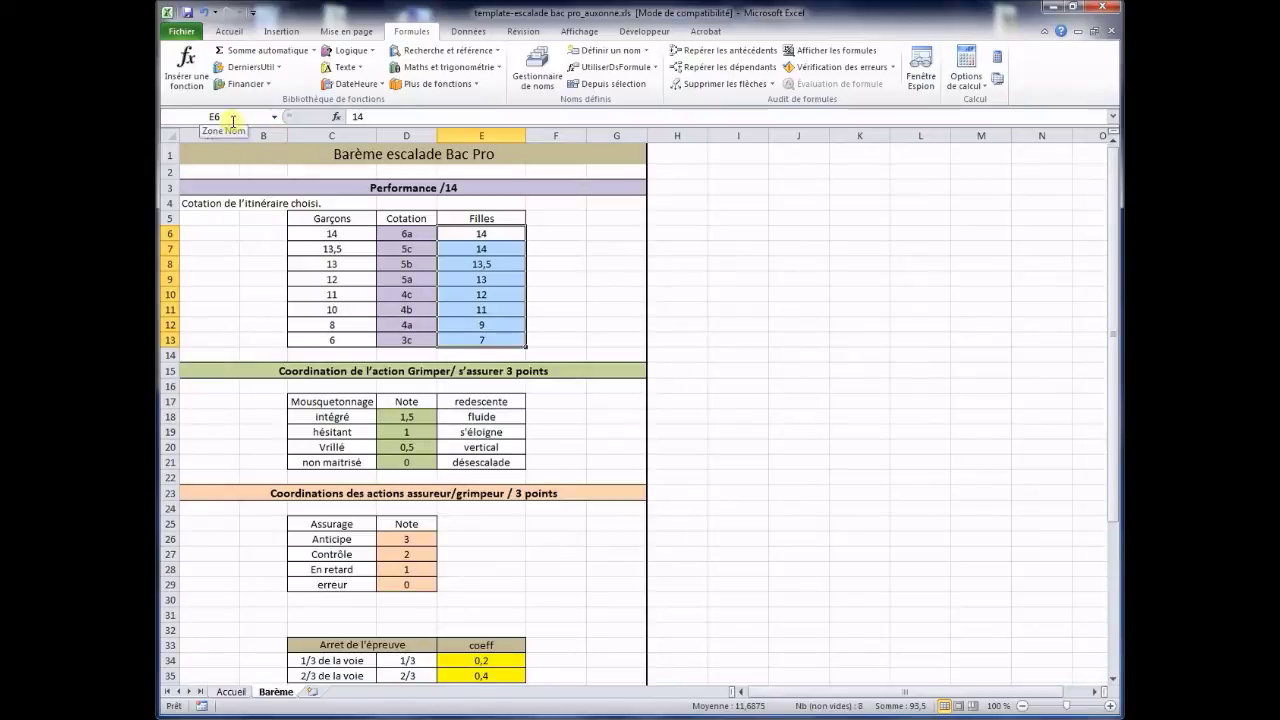
pyautogui.rightClick(477, 245)
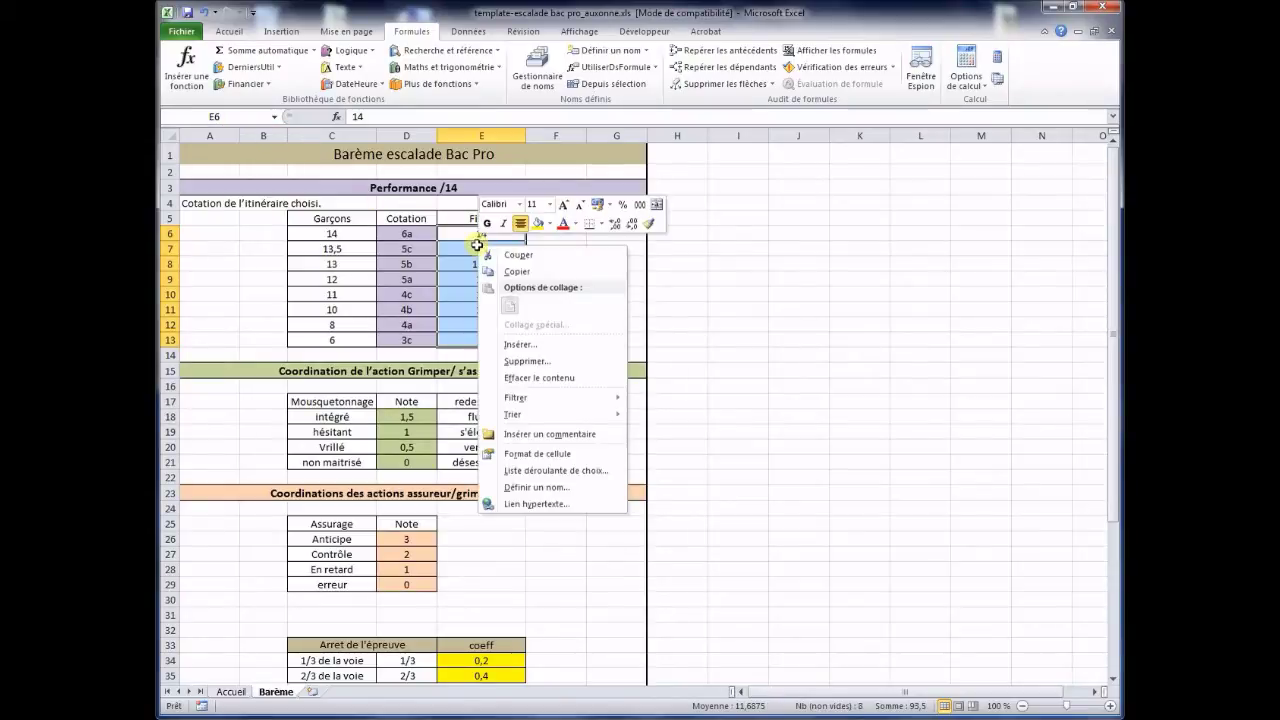
pyautogui.click(535, 490)
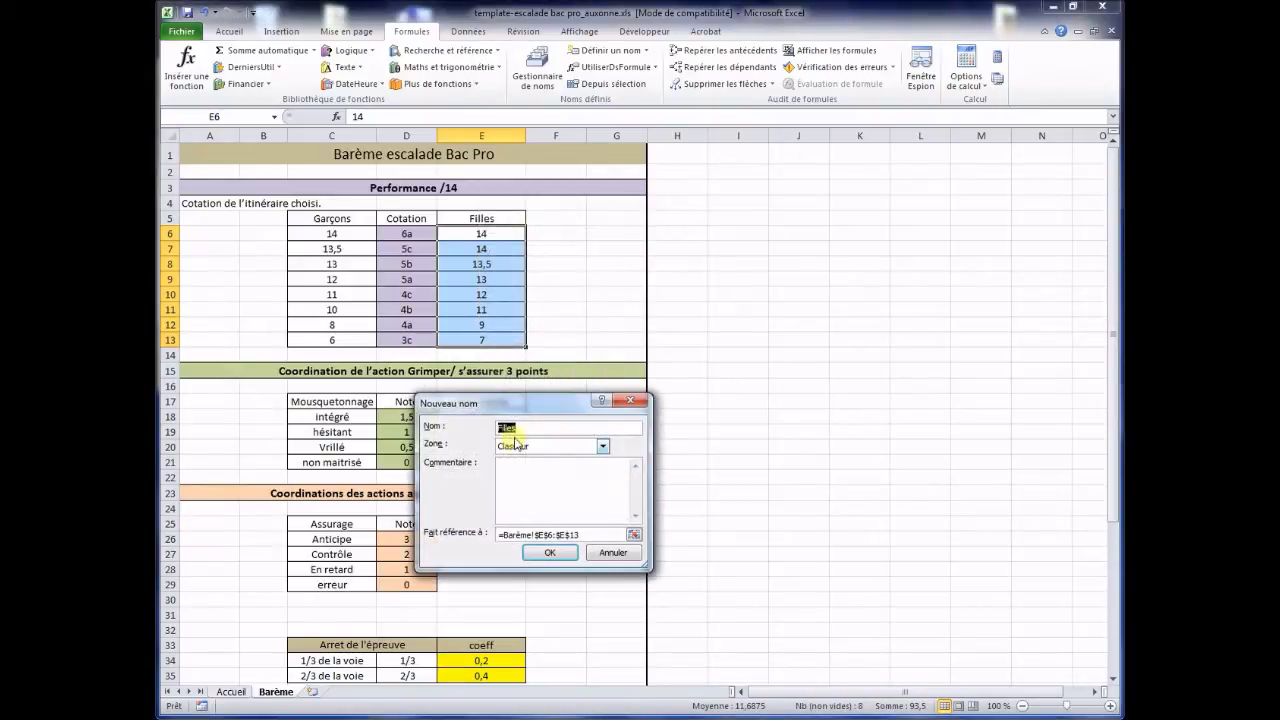
pyautogui.write('perf')
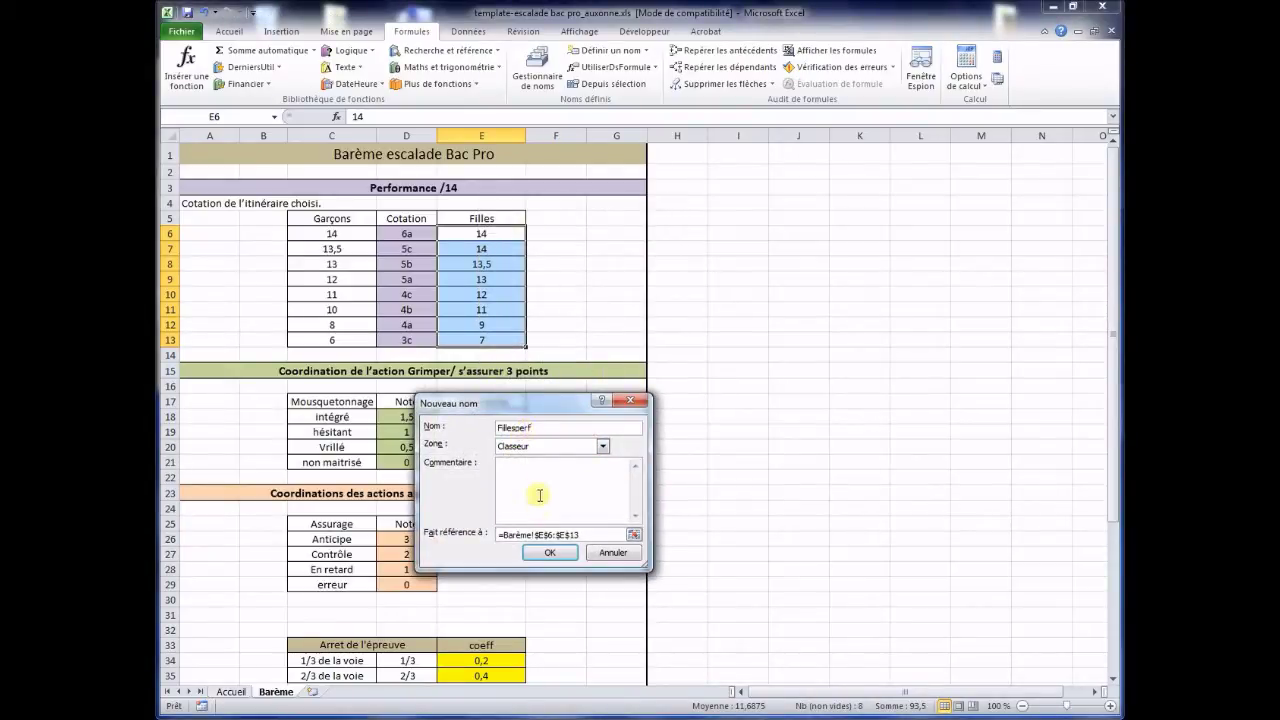
pyautogui.click(551, 553)
# - Define the name cotation for the route grades in D6:D13
pyautogui.moveTo(412, 234); pyautogui.dragTo(424, 340)
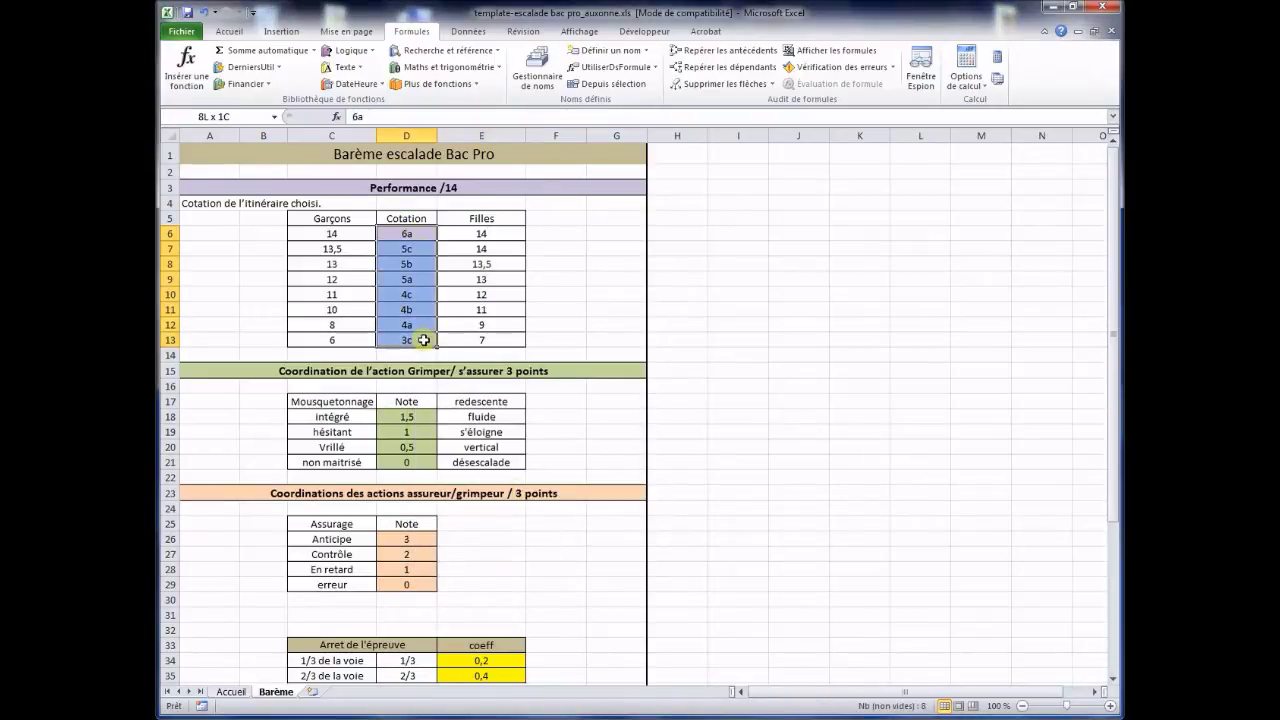
pyautogui.rightClick(407, 281)
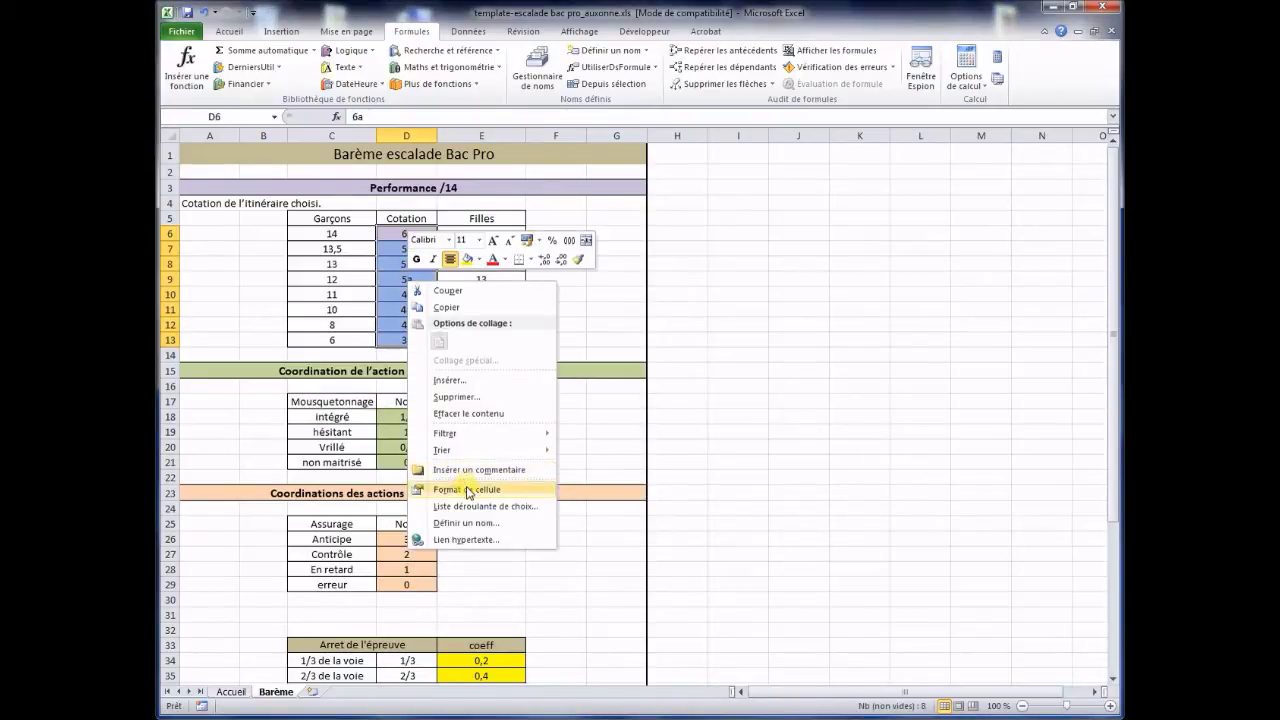
pyautogui.click(466, 523)
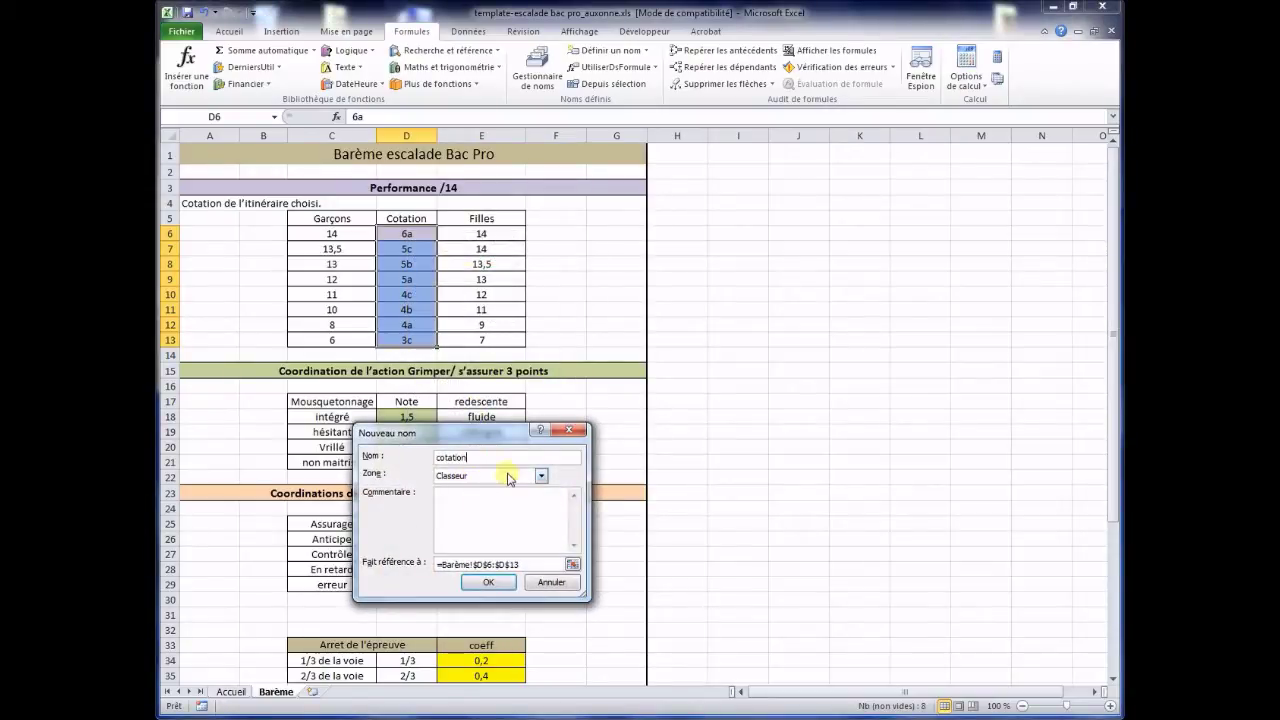
pyautogui.write('cotation')
pyautogui.click(488, 582)
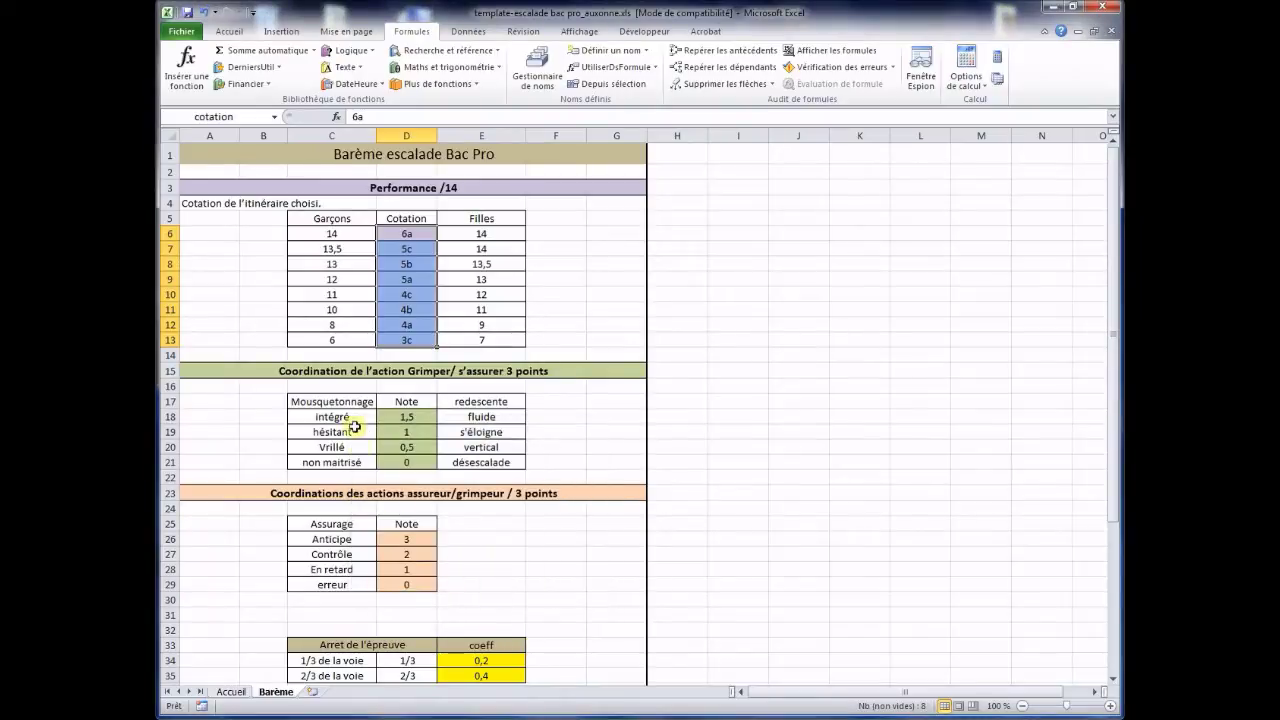
# - Define the name mousqueton for the Mousquetonnage levels in C18:C21
pyautogui.moveTo(353, 414); pyautogui.dragTo(349, 455)
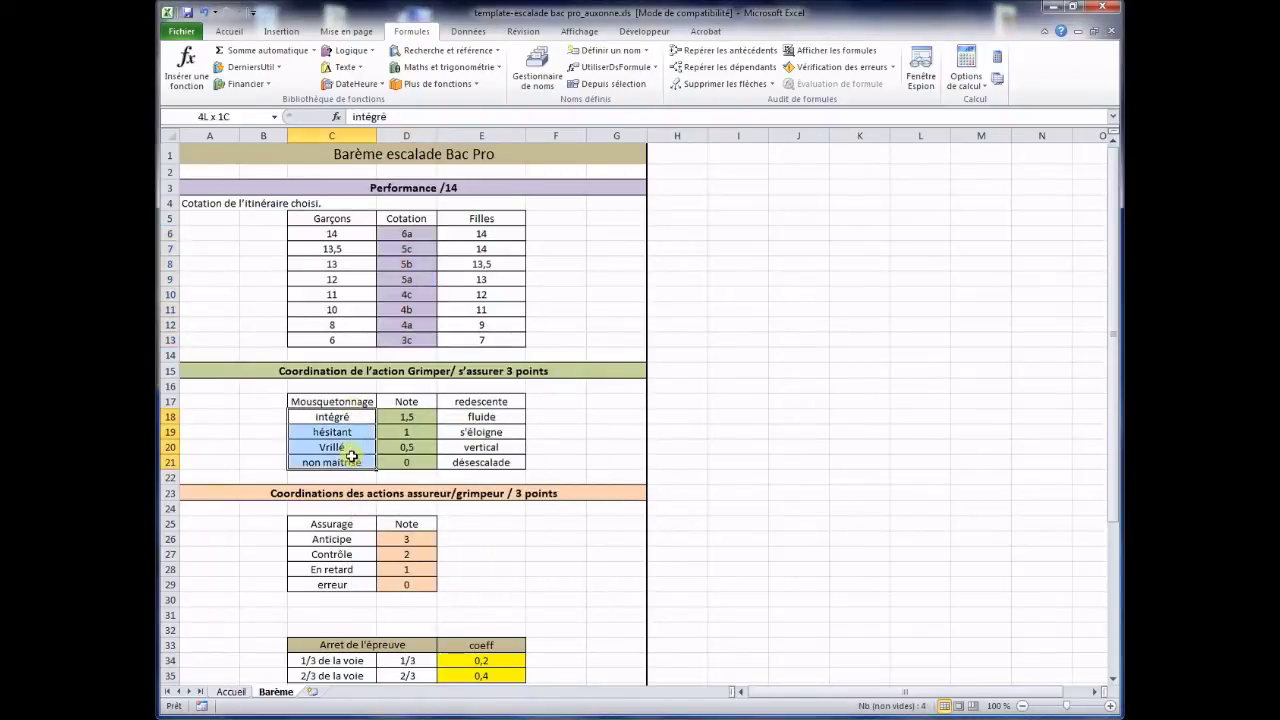
pyautogui.rightClick(349, 455)
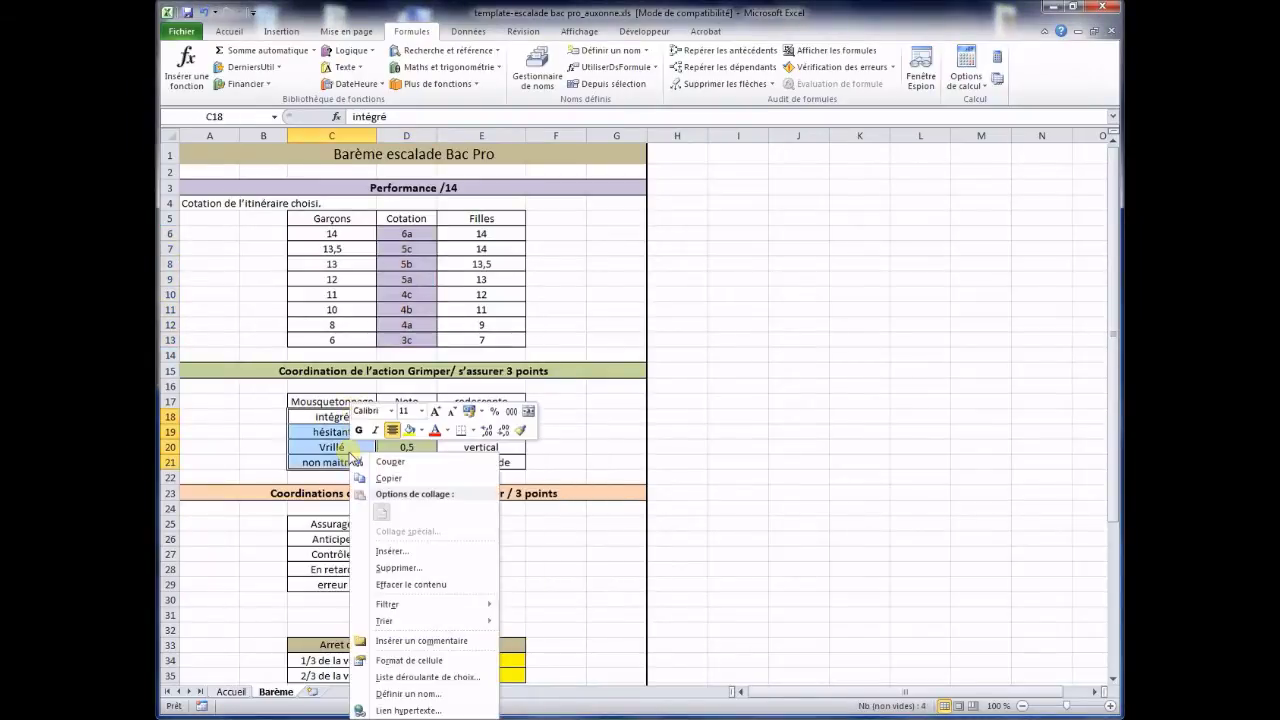
pyautogui.click(409, 694)
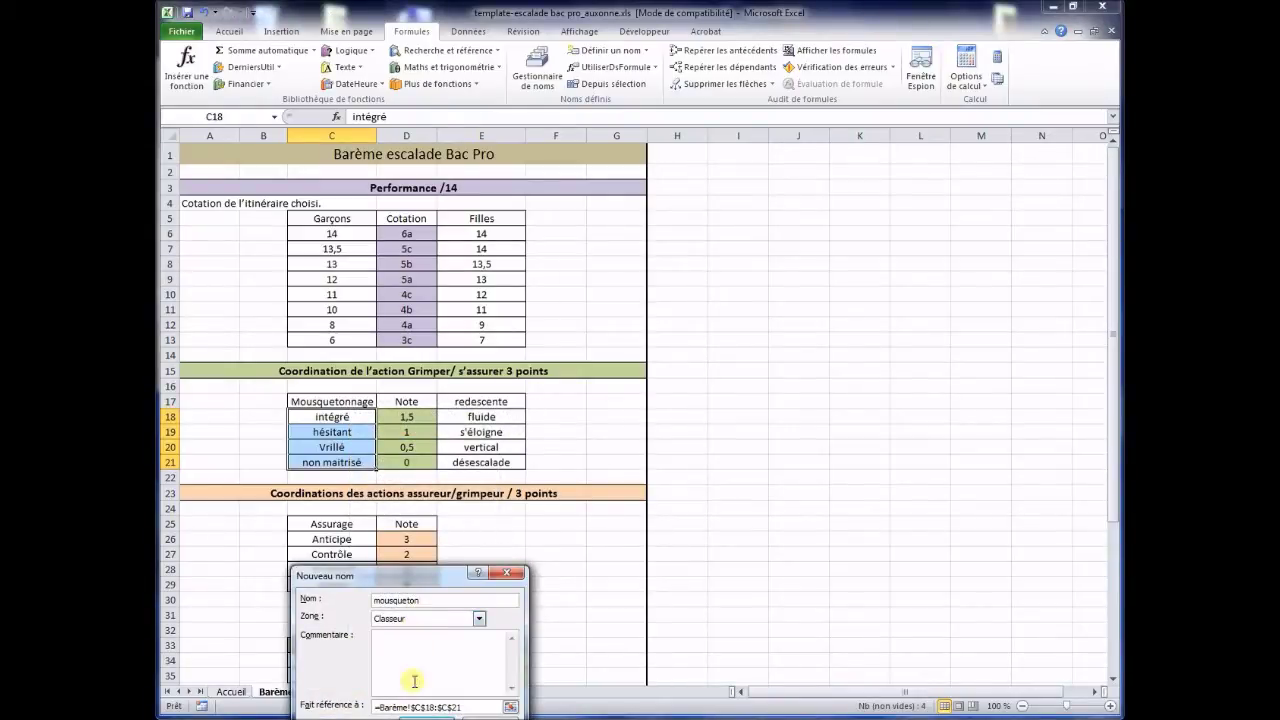
pyautogui.press('Return')
# - Define the name descente for the redescente levels in E18:E21
pyautogui.moveTo(478, 417); pyautogui.dragTo(480, 460)
pyautogui.rightClick(480, 460)
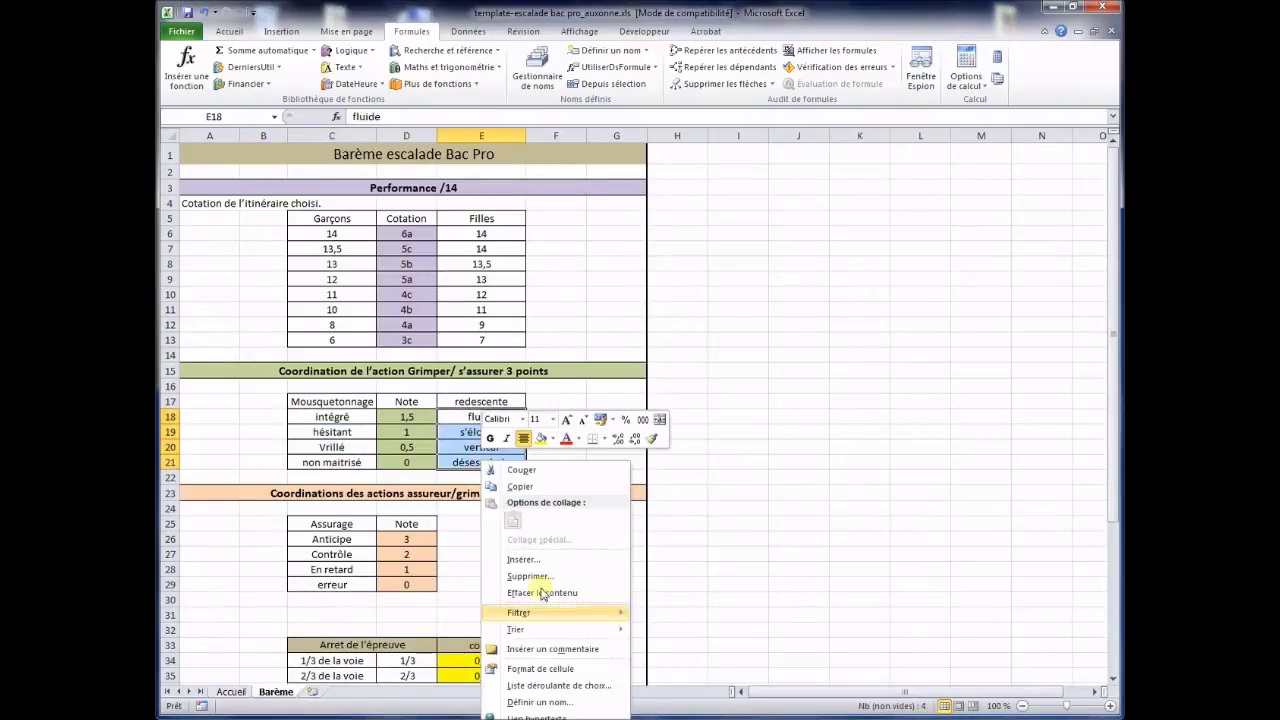
pyautogui.click(545, 700)
pyautogui.write('descente')
pyautogui.moveTo(538, 582); pyautogui.dragTo(538, 458)
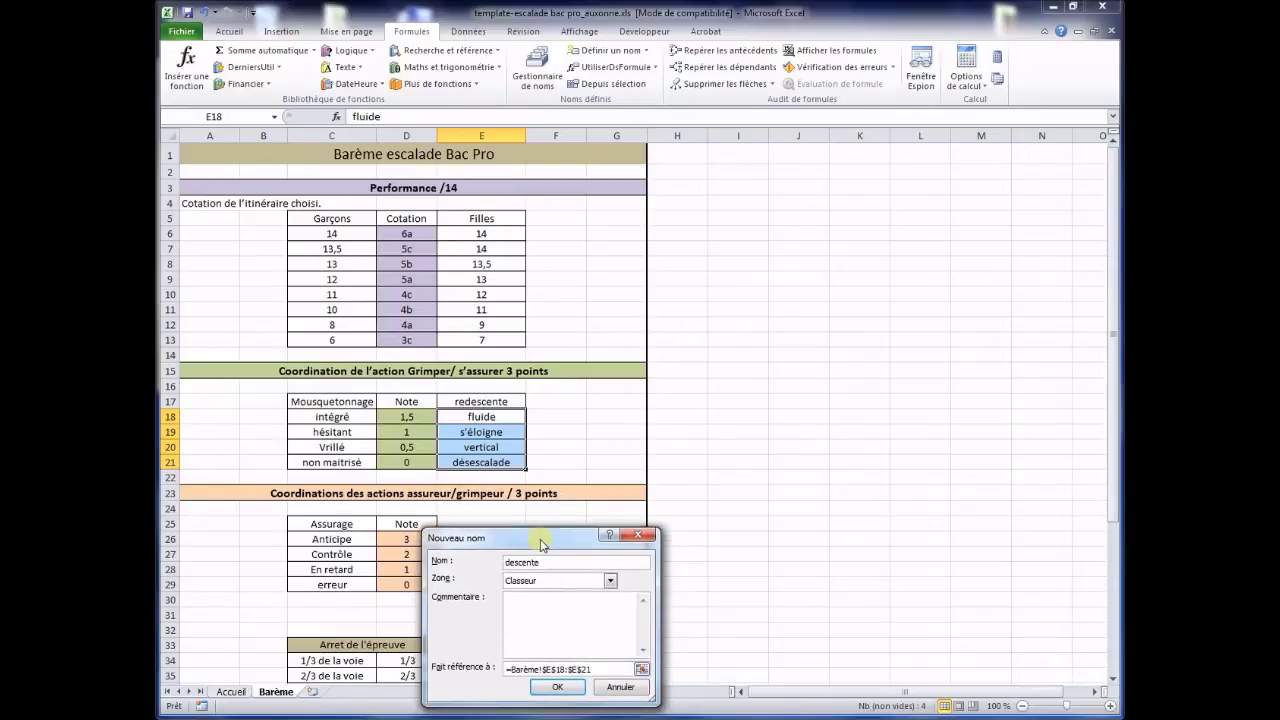
pyautogui.click(543, 677)
# - Define the name Notedescmousqueton for the shared Mousquetonnage and redescente marks in D18:D21
pyautogui.moveTo(406, 416); pyautogui.dragTo(408, 457)
pyautogui.rightClick(405, 446)
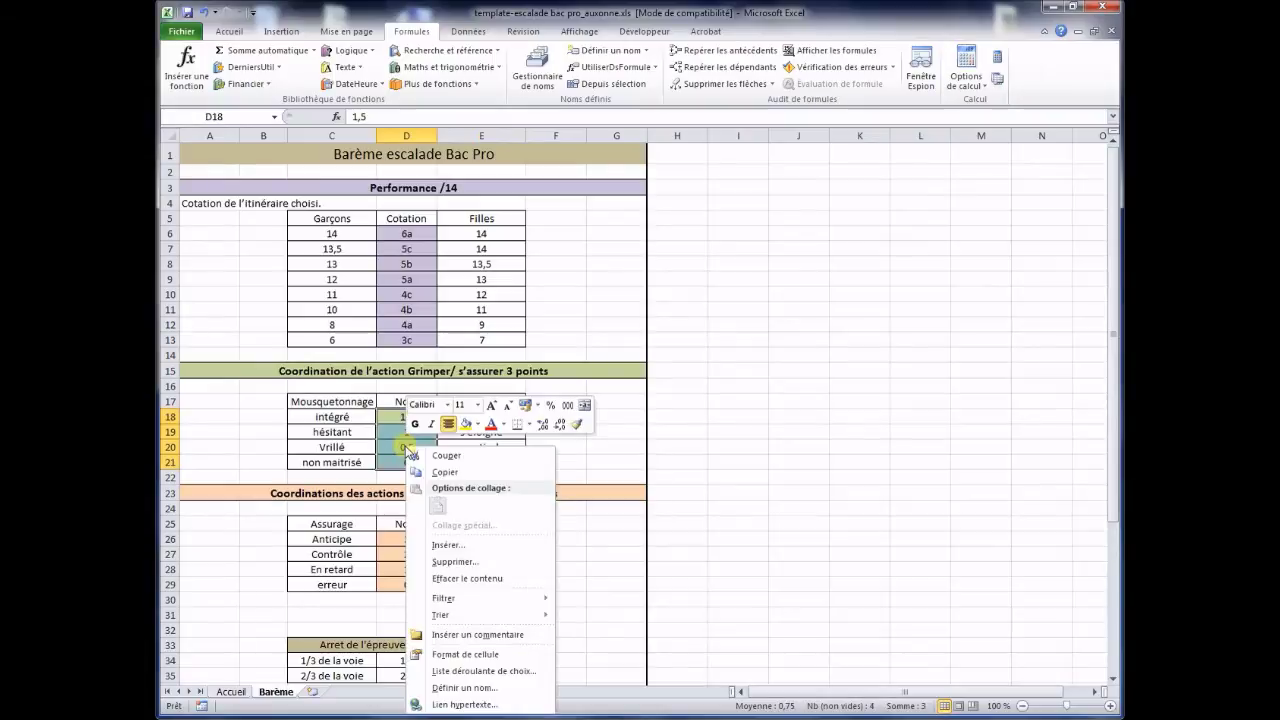
pyautogui.click(440, 683)
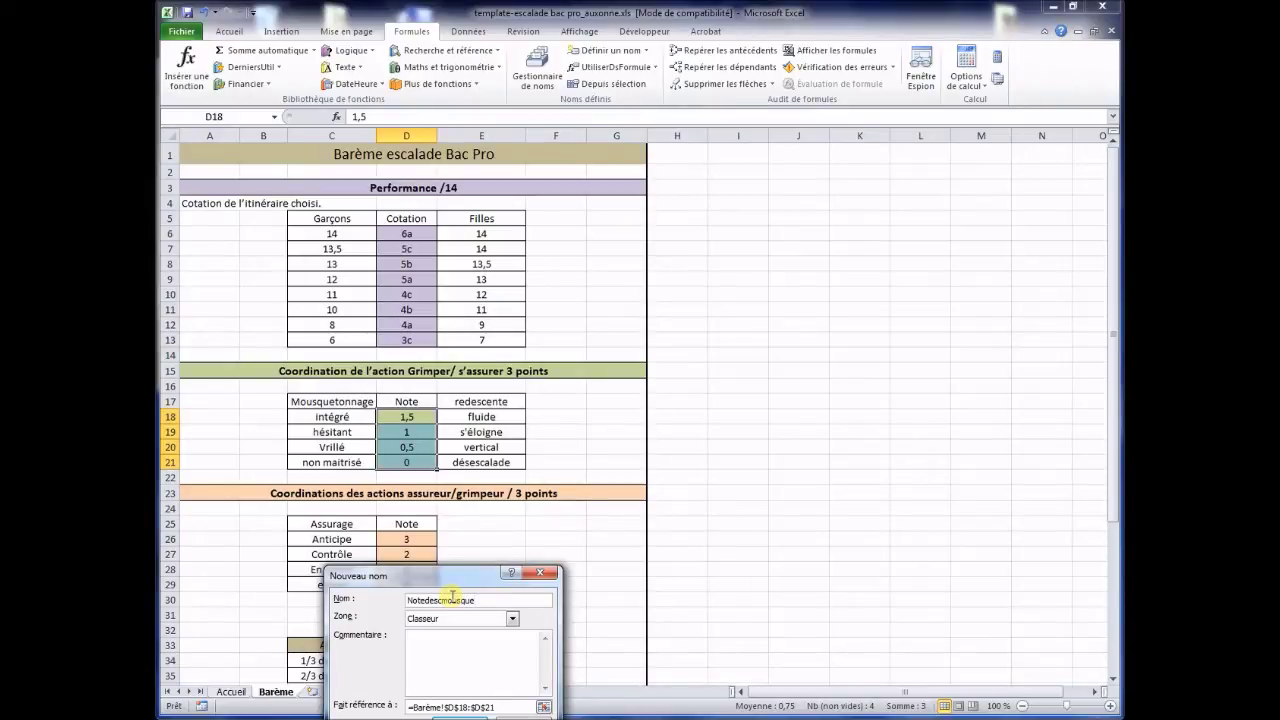
pyautogui.moveTo(456, 586); pyautogui.dragTo(476, 470)
pyautogui.click(482, 611)
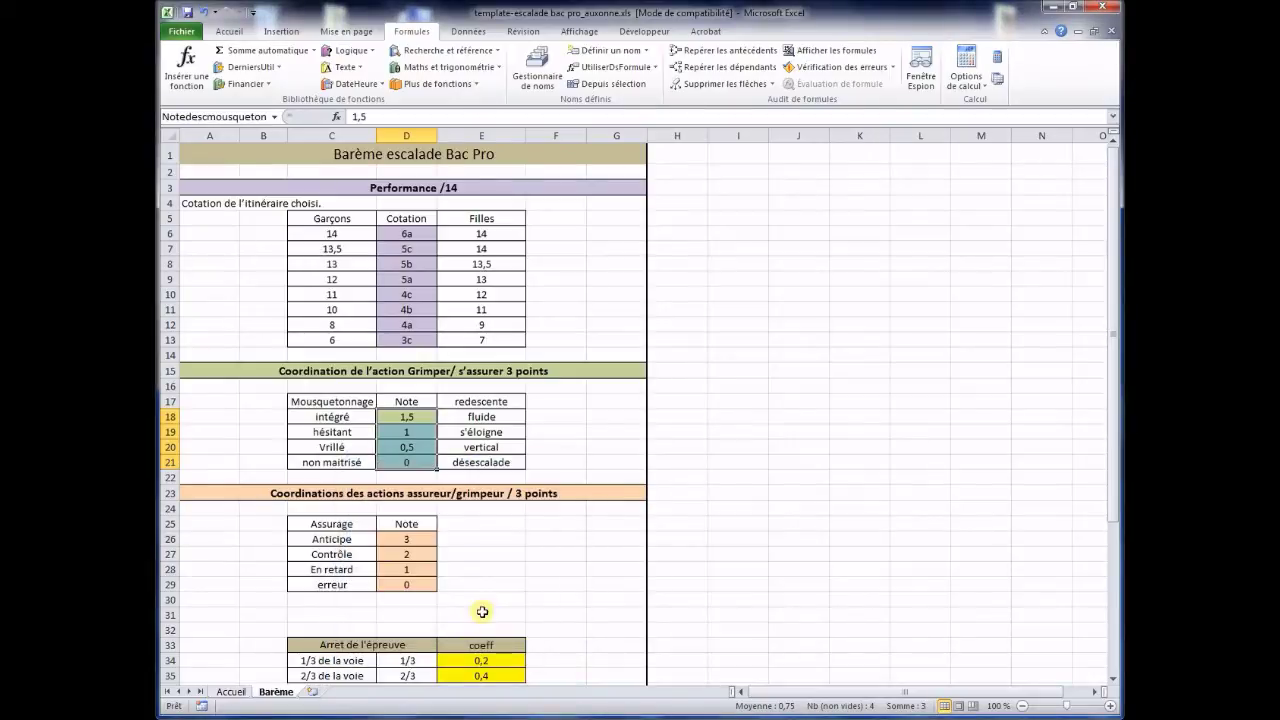
# - Define the name assurage for the Assurage levels in C26:C29
pyautogui.scroll(-1, 482, 611)
pyautogui.moveTo(343, 487); pyautogui.dragTo(340, 530)
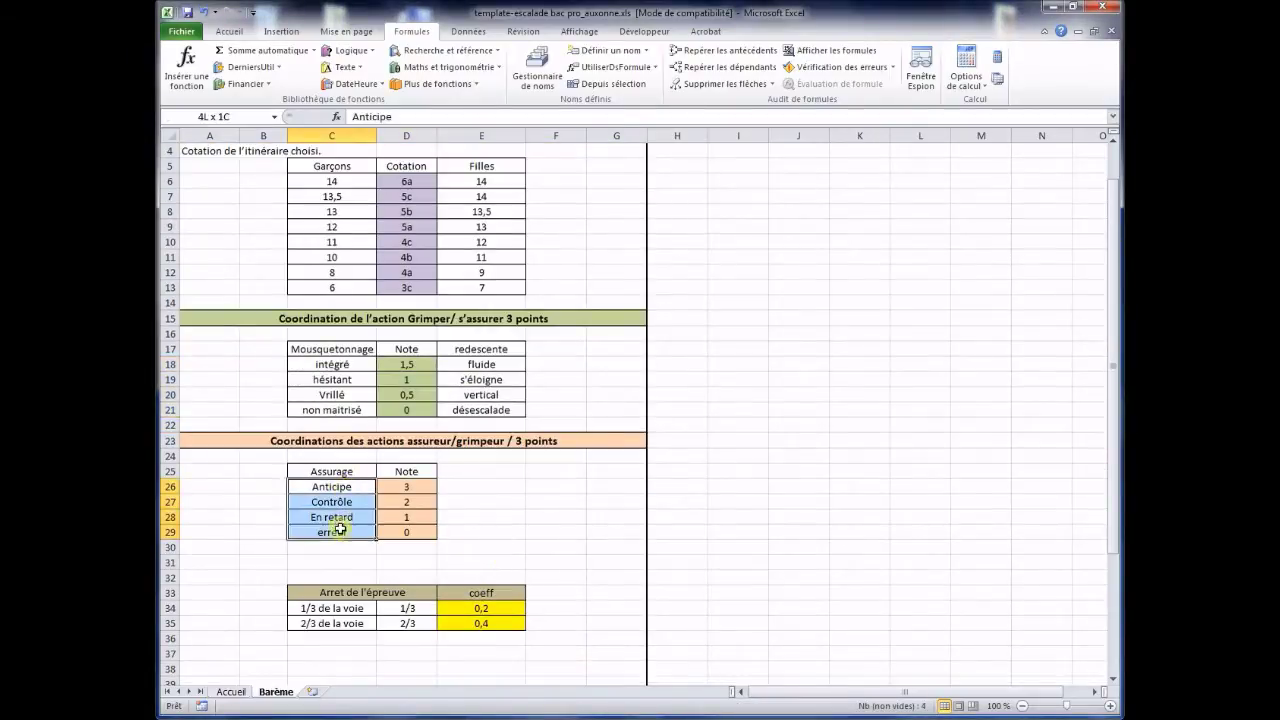
pyautogui.rightClick(340, 532)
pyautogui.click(370, 505)
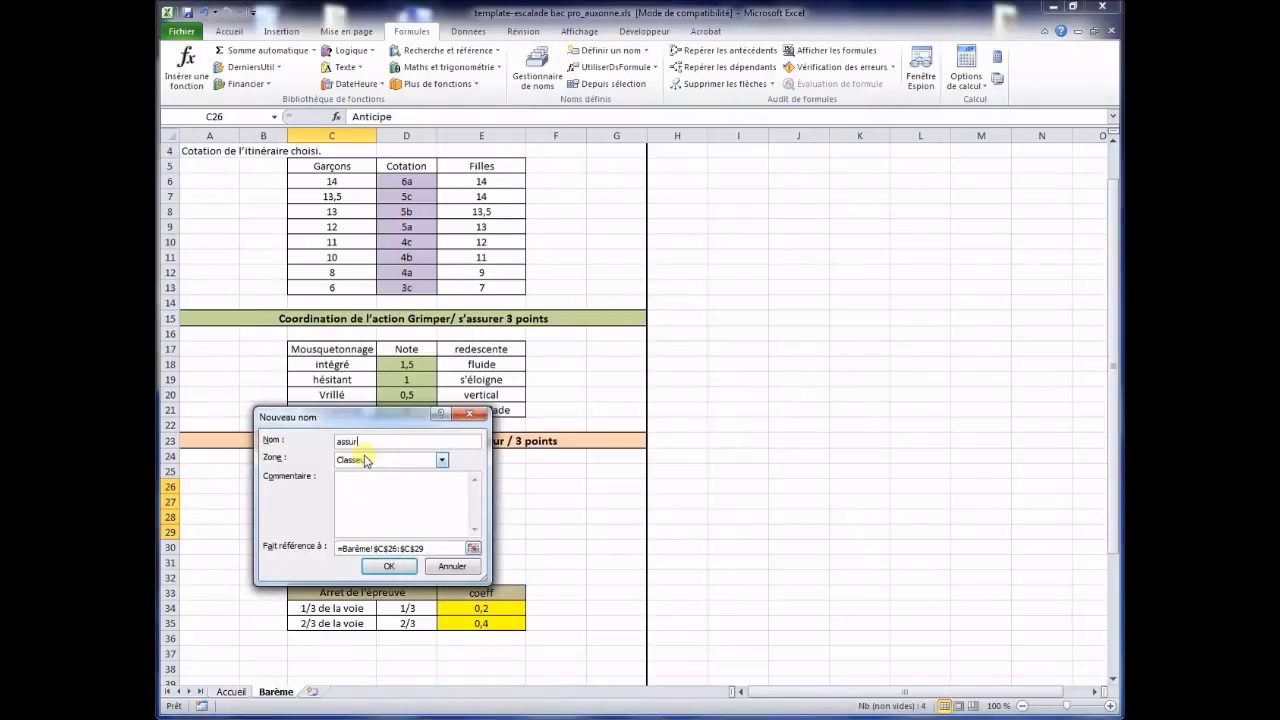
pyautogui.click(388, 566)
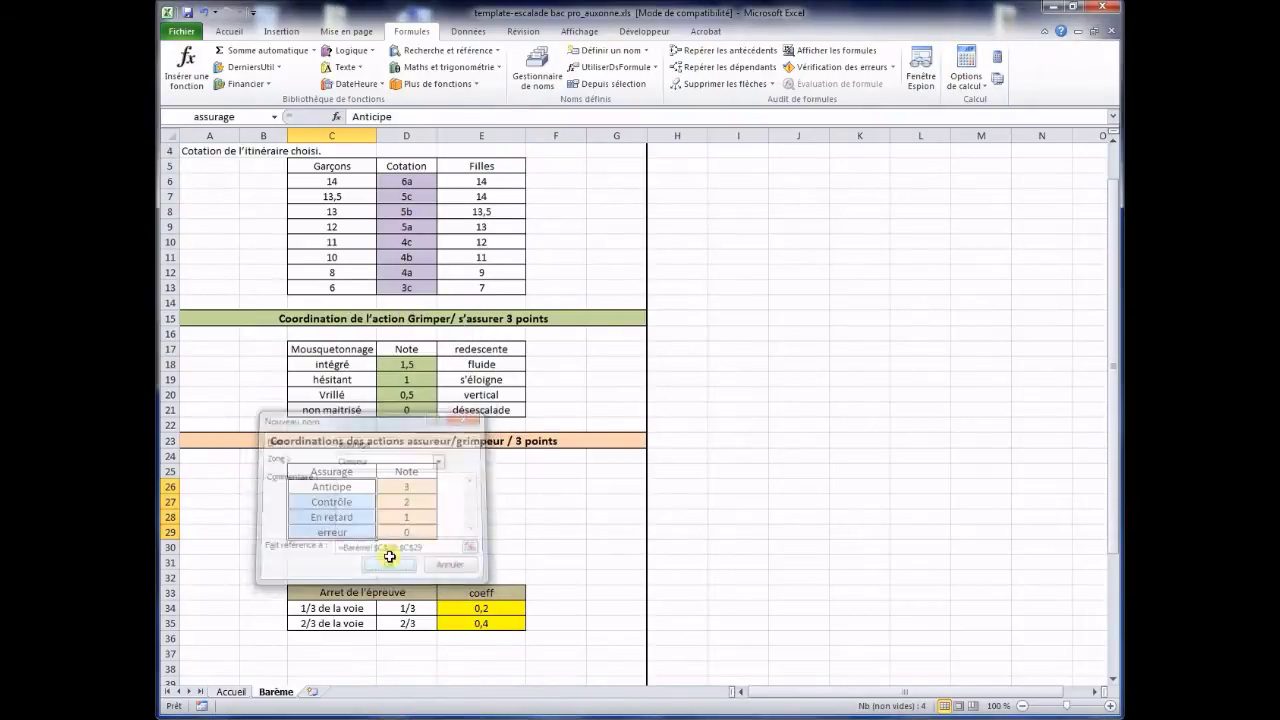
# - Define the name Noteassurage for the Assurage marks in D26:D29 and reselect the range to check its name
pyautogui.moveTo(406, 487); pyautogui.dragTo(406, 536)
pyautogui.rightClick(406, 536)
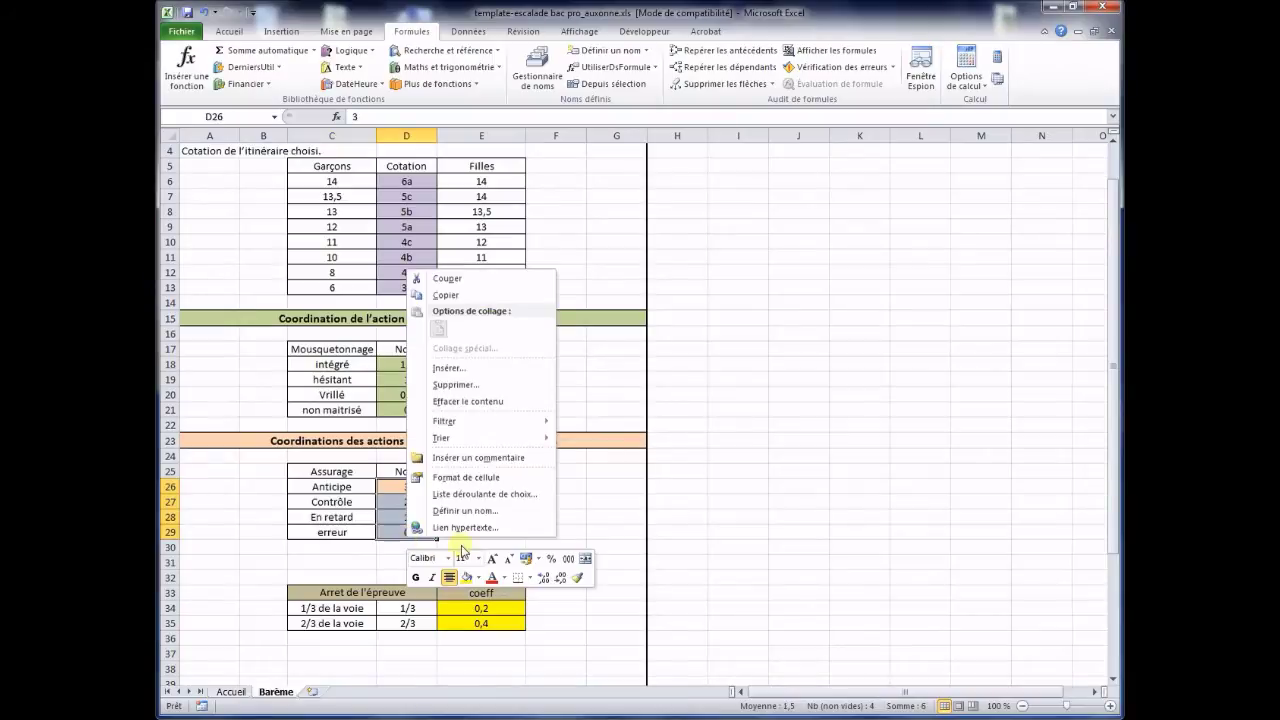
pyautogui.click(472, 510)
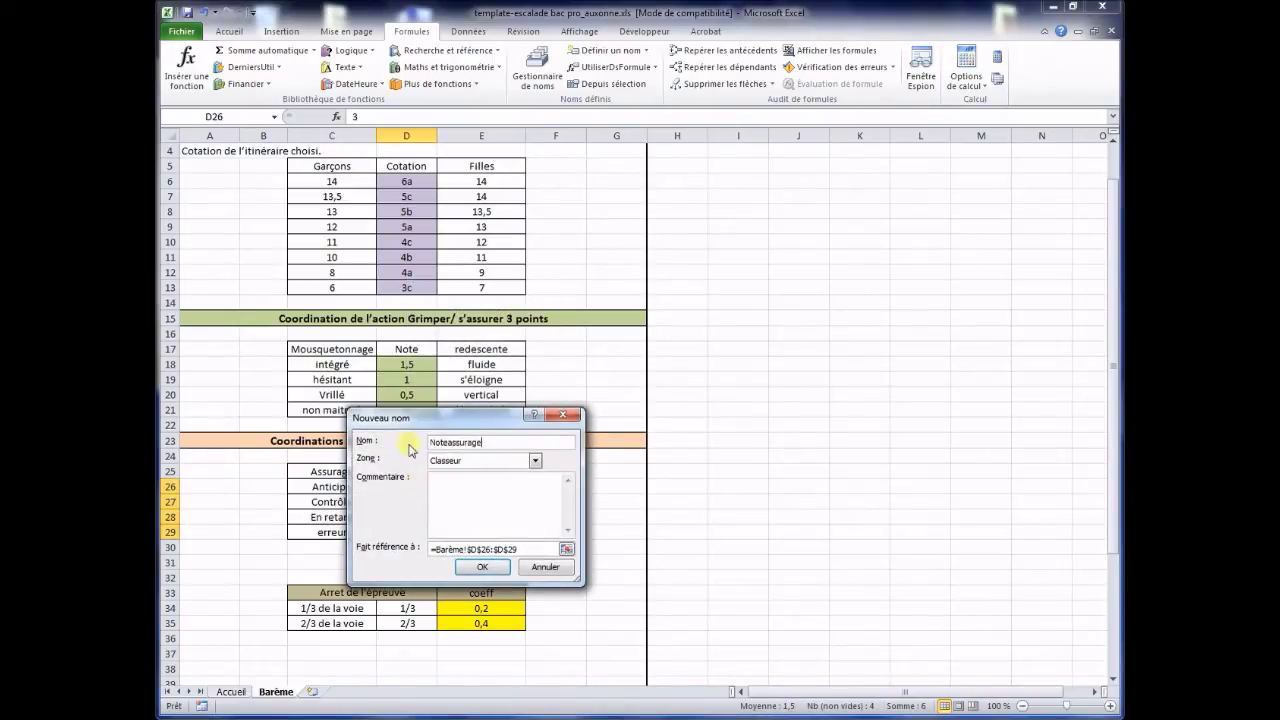
pyautogui.click(478, 567)
pyautogui.click(500, 547)
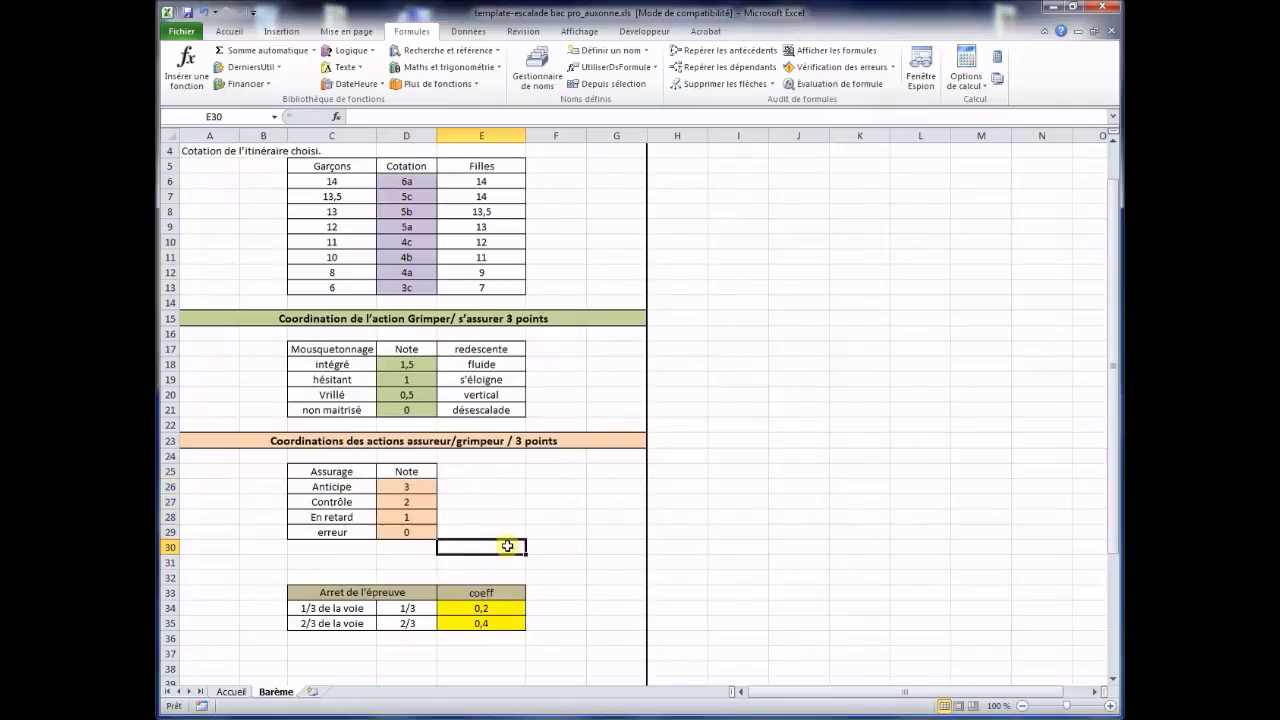
pyautogui.scroll(1, 505, 545)
pyautogui.moveTo(400, 538); pyautogui.dragTo(404, 584)
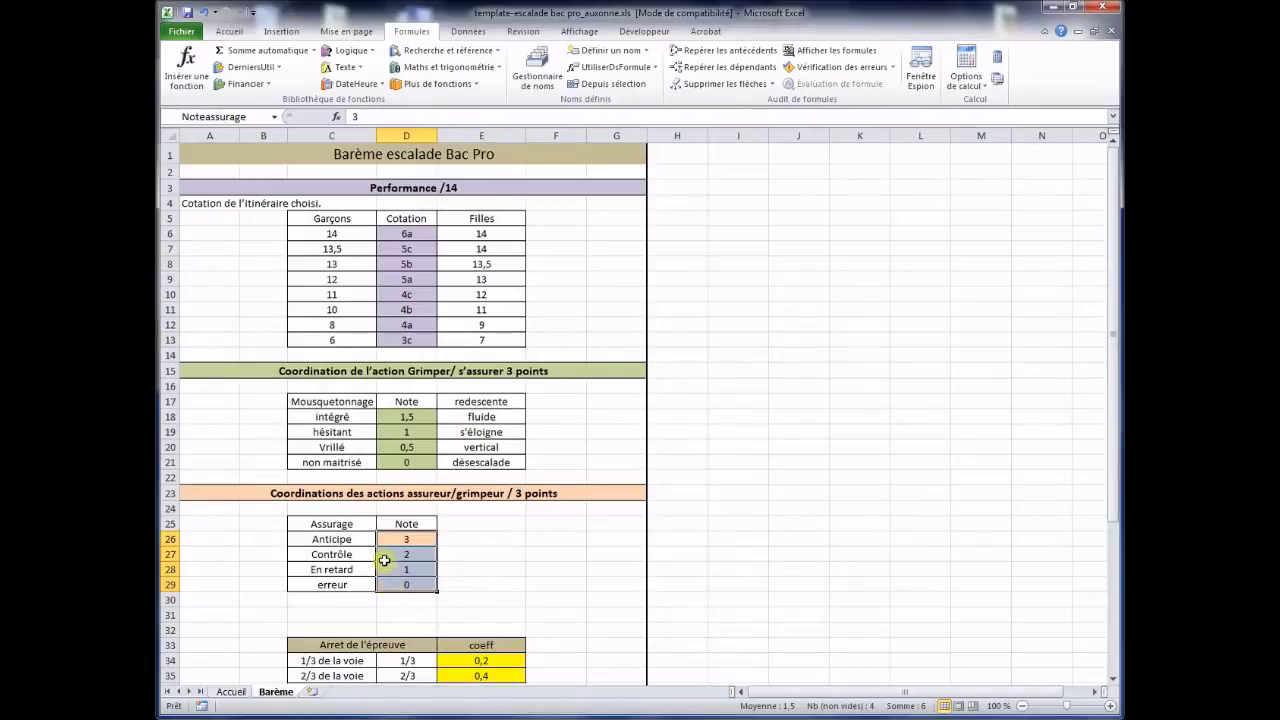
# - Return to the Accueil sheet with the first Mousquetonnage entry cell, J3, selected
pyautogui.click(231, 692)
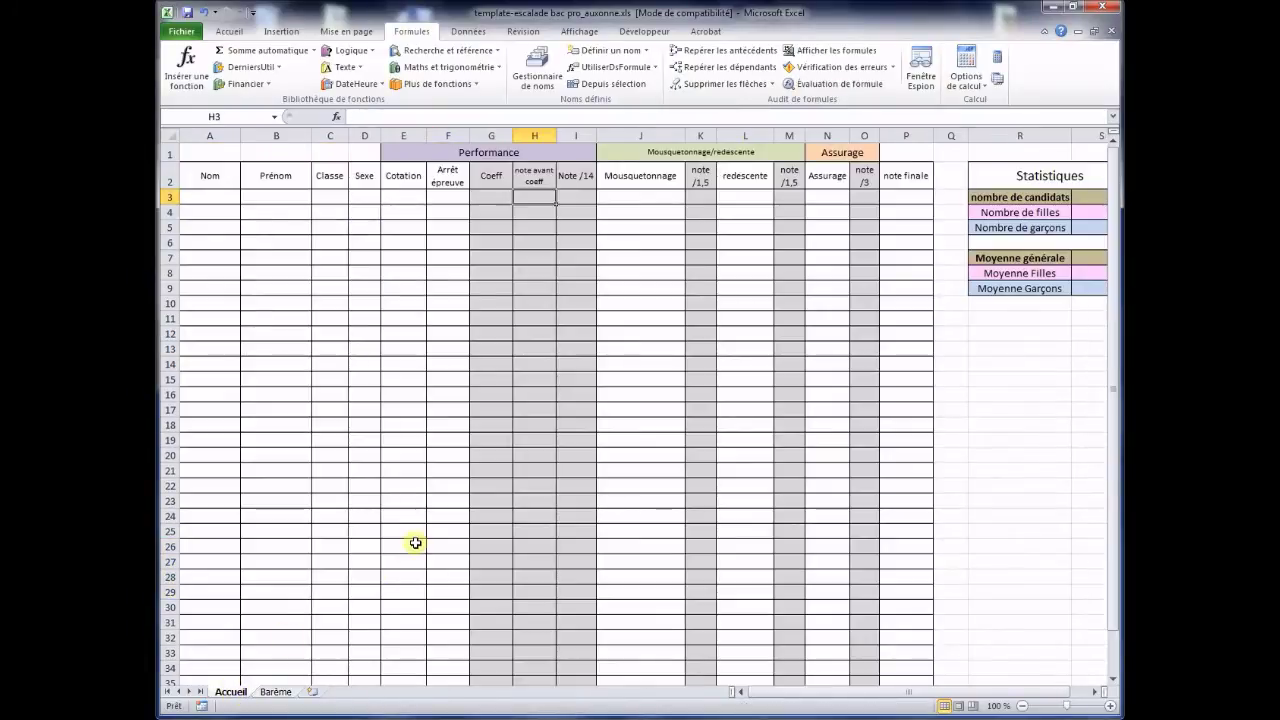
pyautogui.click(608, 197)
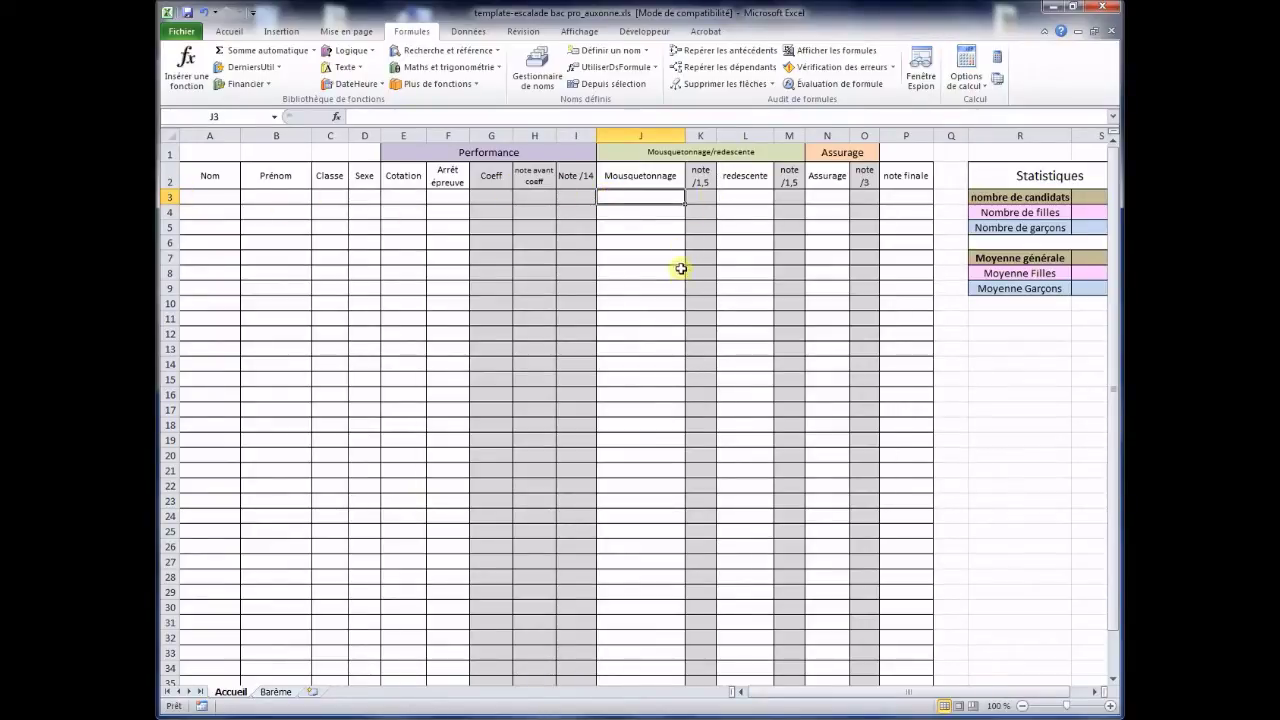
pyautogui.click(277, 692)
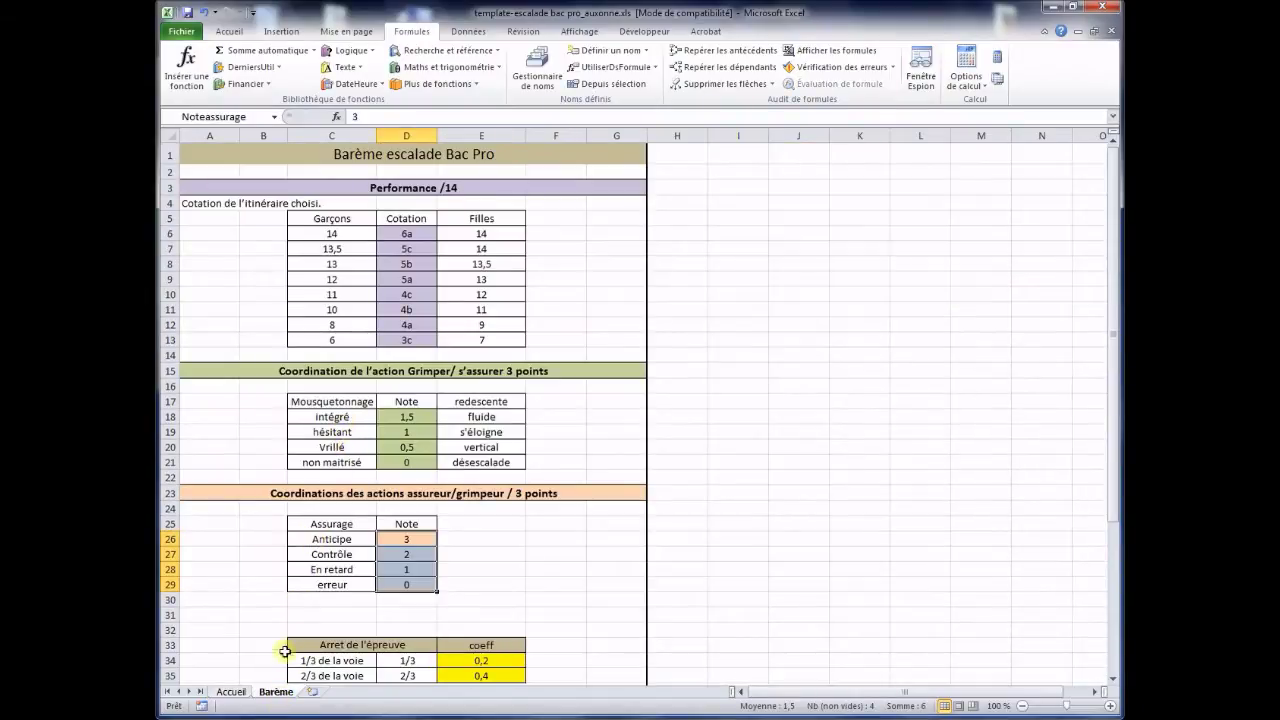
pyautogui.click(236, 691)
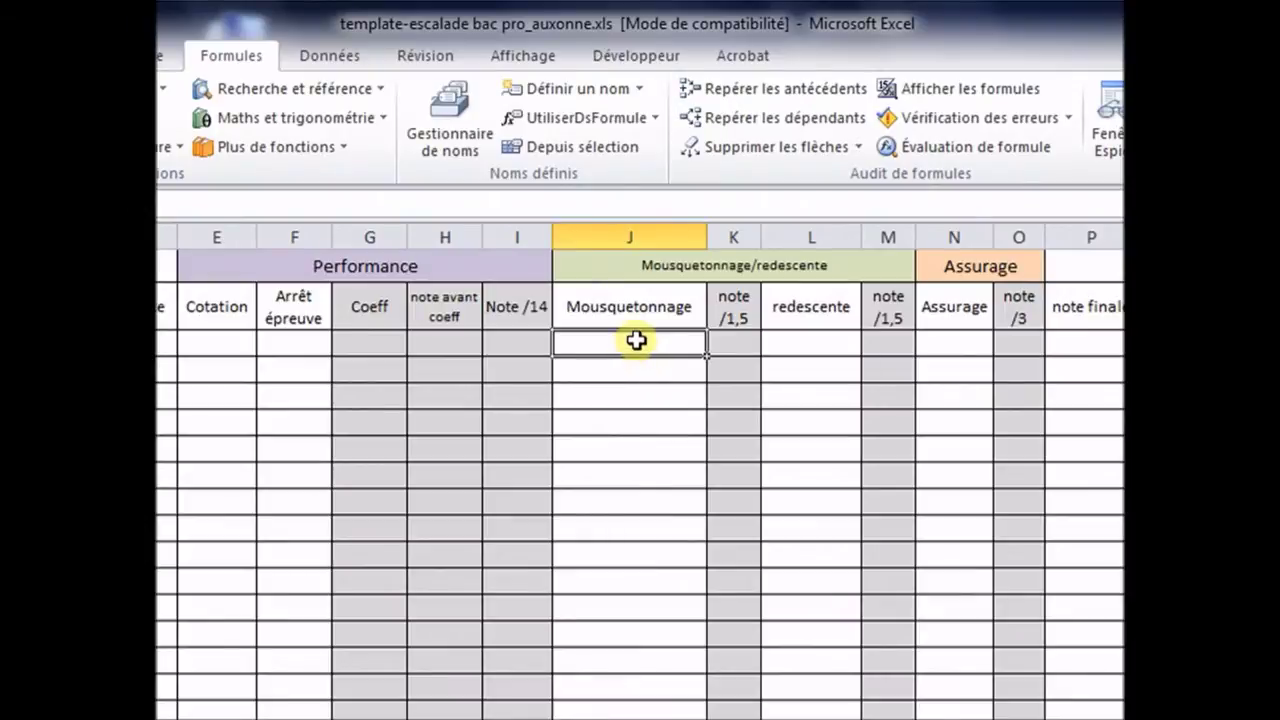
# - Restrict the first Mousquetonnage cell, J3, to a drop-down list sourced from the named range mousqueton, and open the list to check it
pyautogui.click(333, 62)
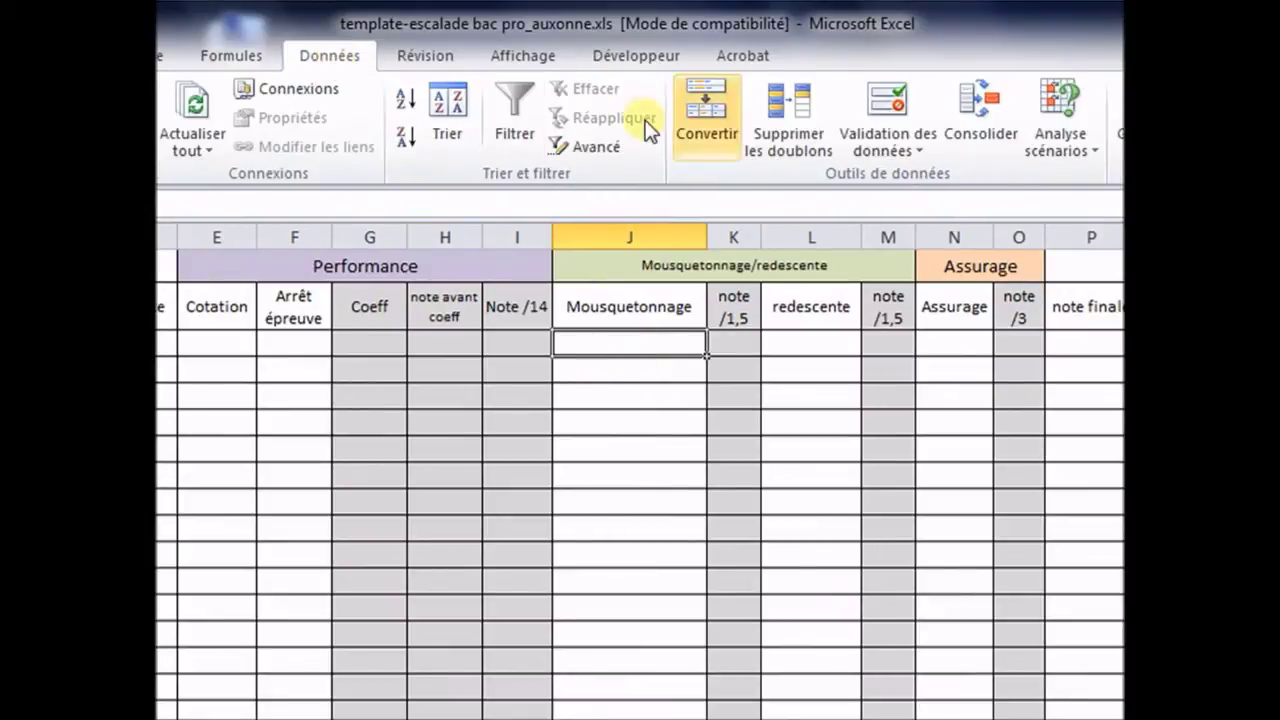
pyautogui.click(860, 116)
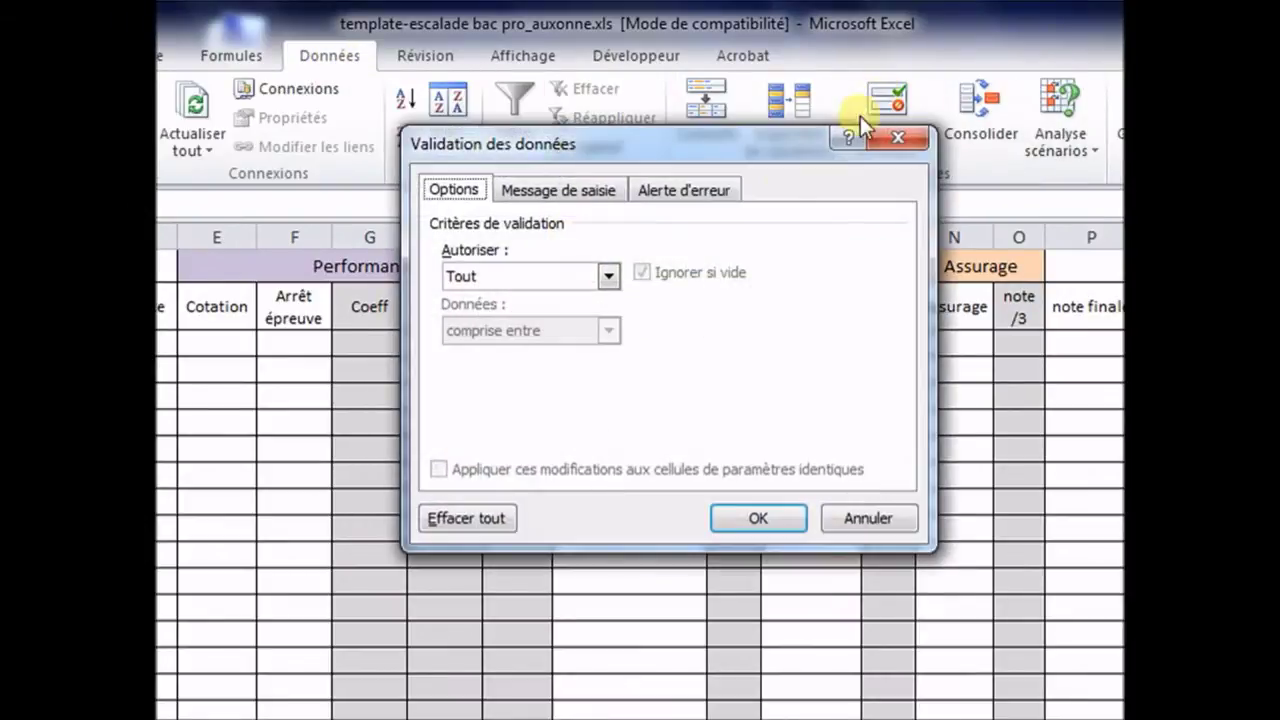
pyautogui.click(605, 274)
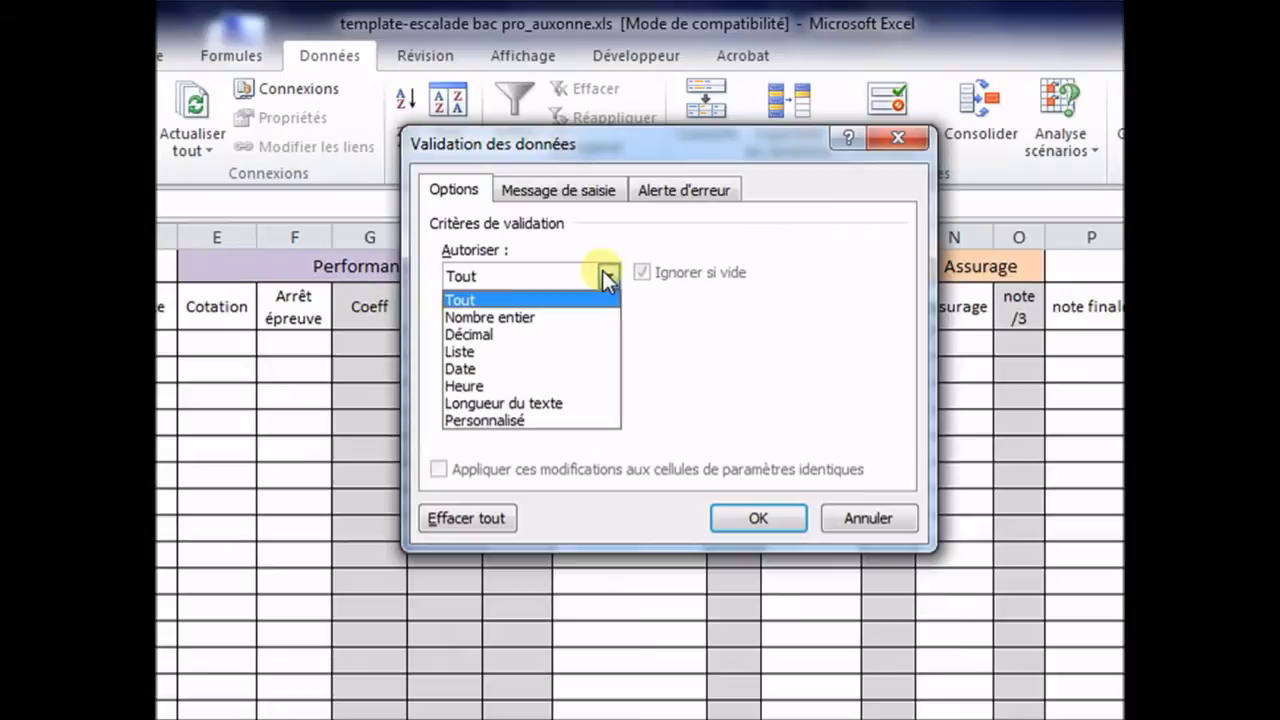
pyautogui.click(605, 352)
pyautogui.click(831, 378)
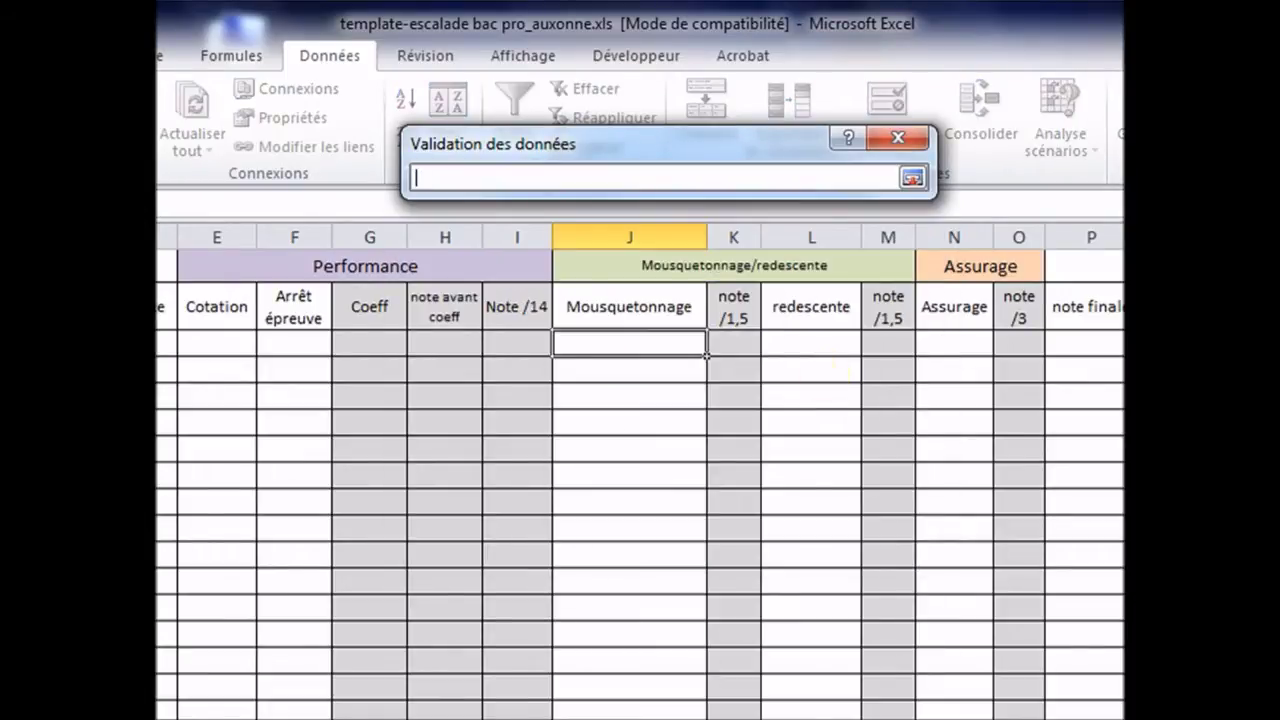
pyautogui.click(420, 715)
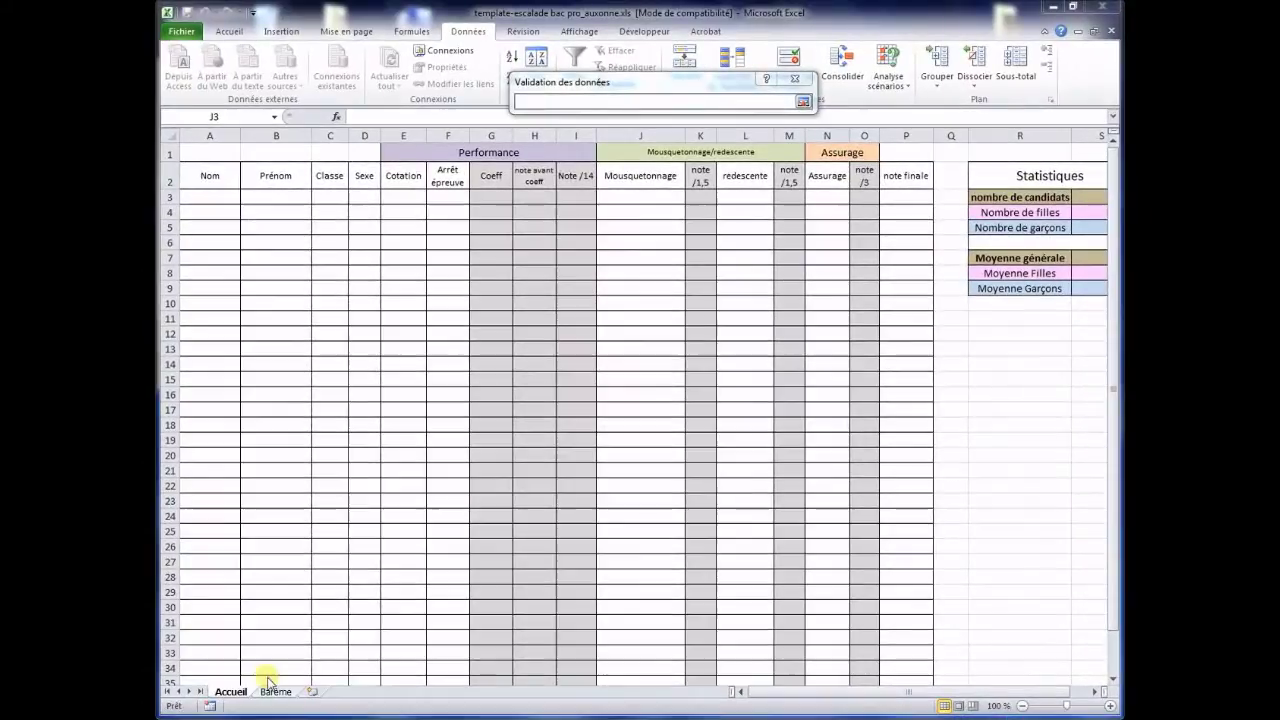
pyautogui.click(270, 692)
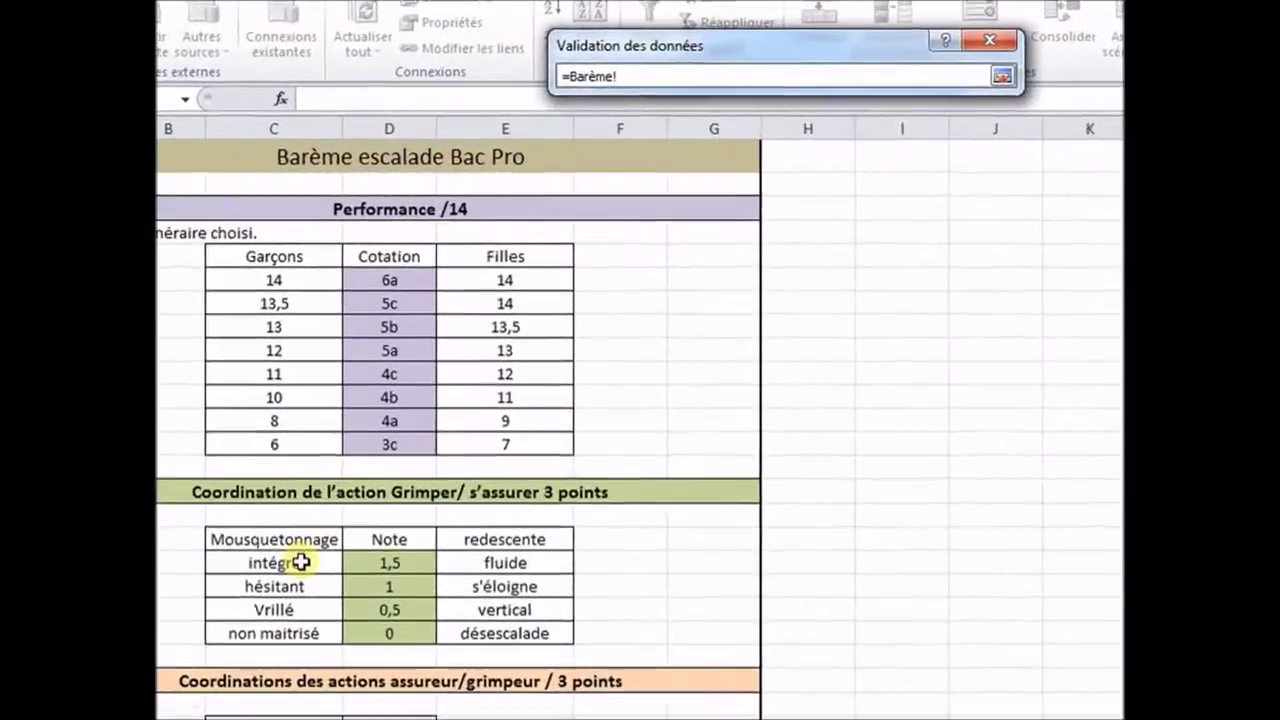
pyautogui.moveTo(346, 437); pyautogui.dragTo(338, 487)
pyautogui.moveTo(288, 652); pyautogui.dragTo(288, 652)
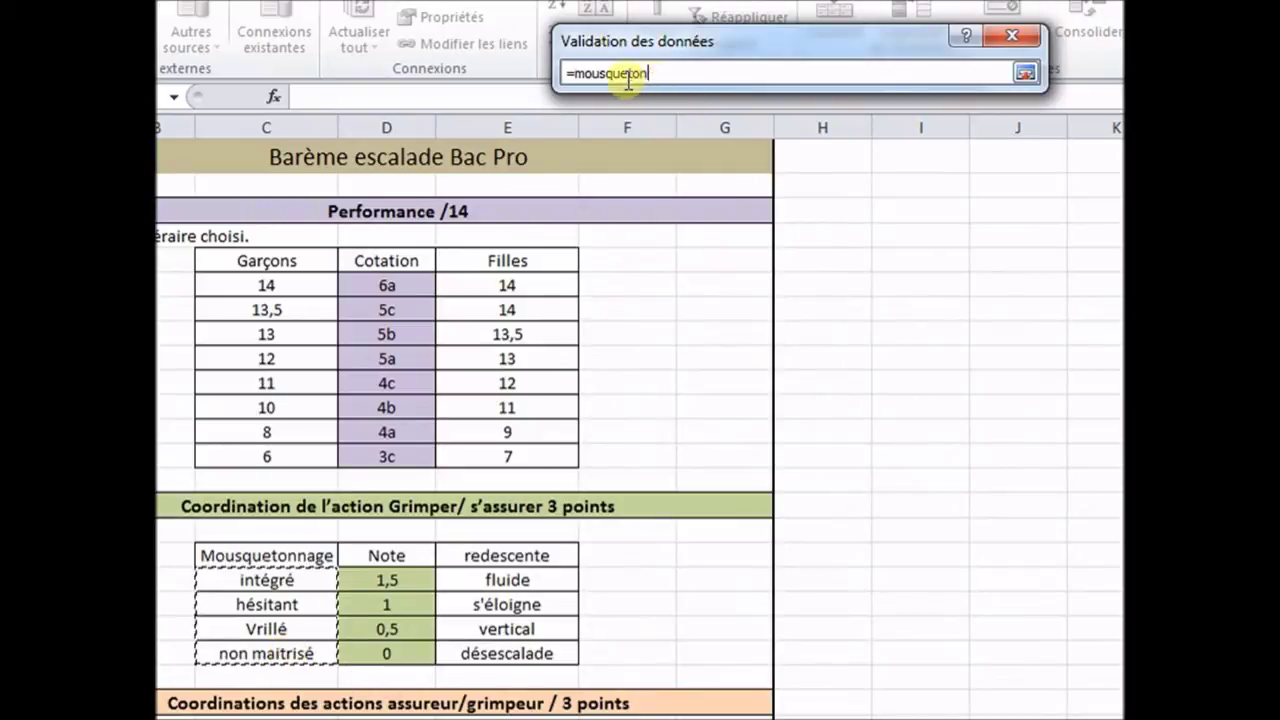
pyautogui.click(1027, 73)
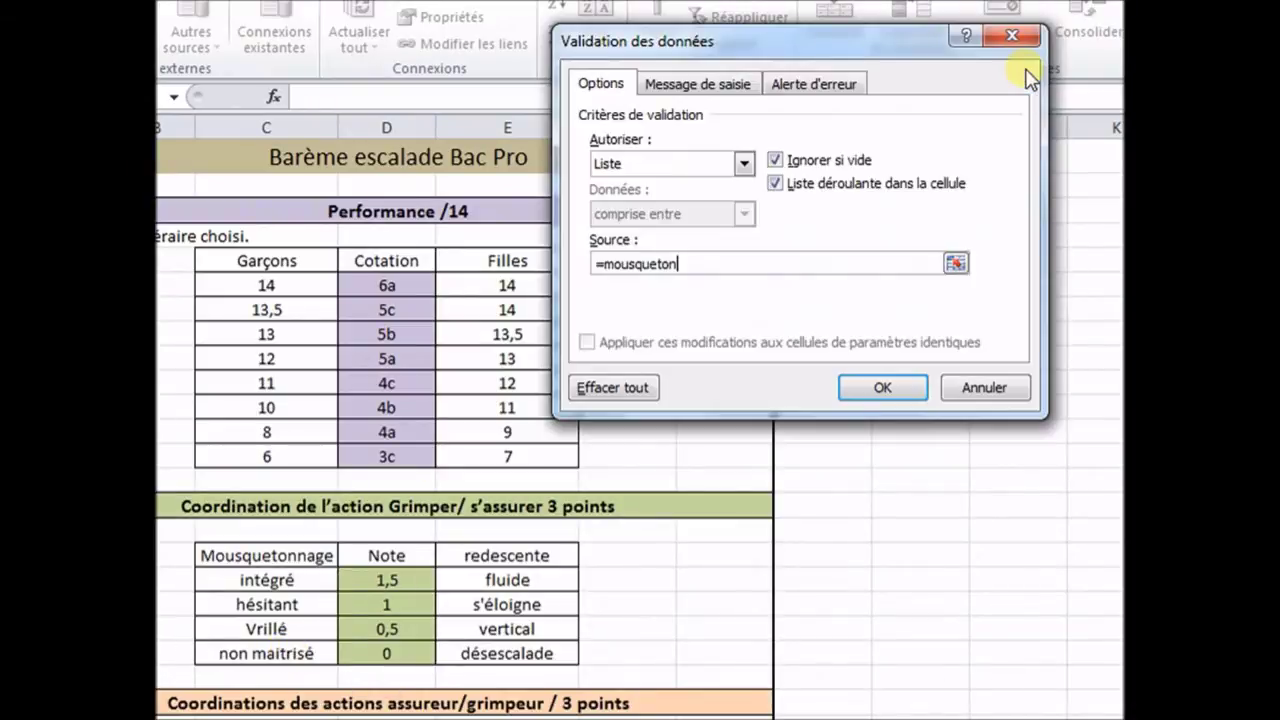
pyautogui.click(877, 393)
pyautogui.click(845, 227)
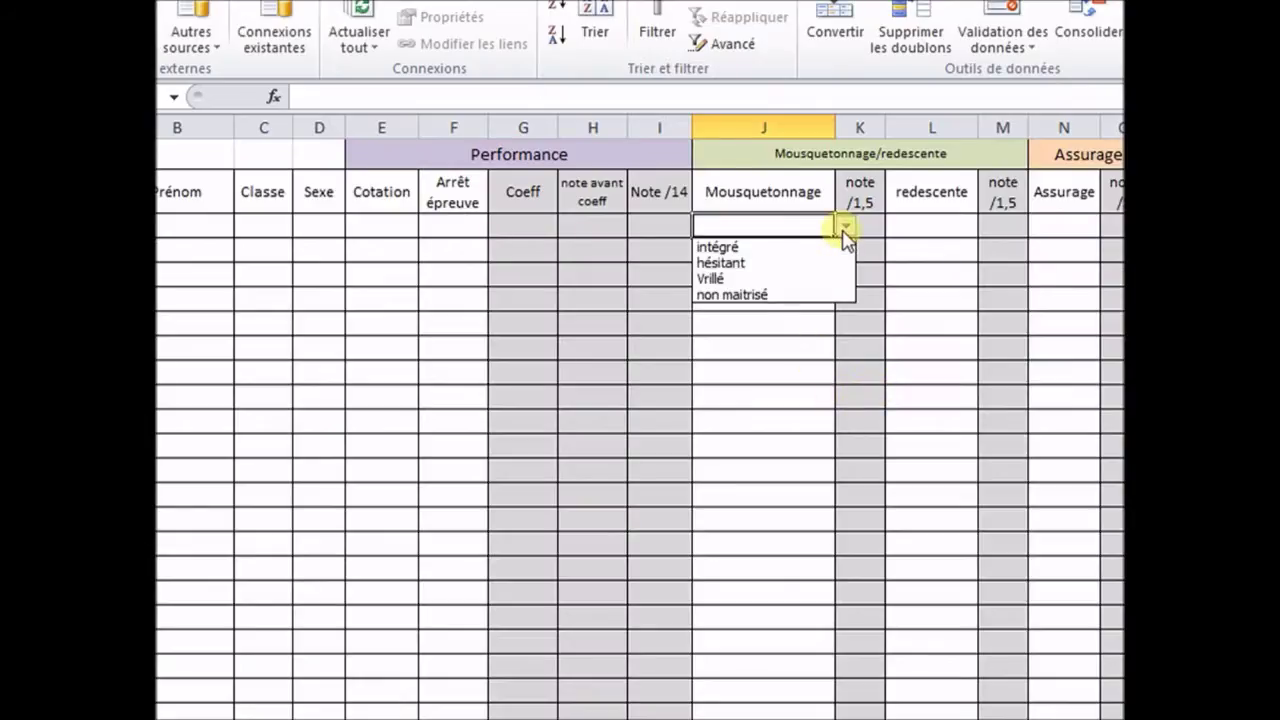
# - Add list validation to the first redescente cell, L3, with the named range descente from the Barème sheet as source
pyautogui.click(940, 225)
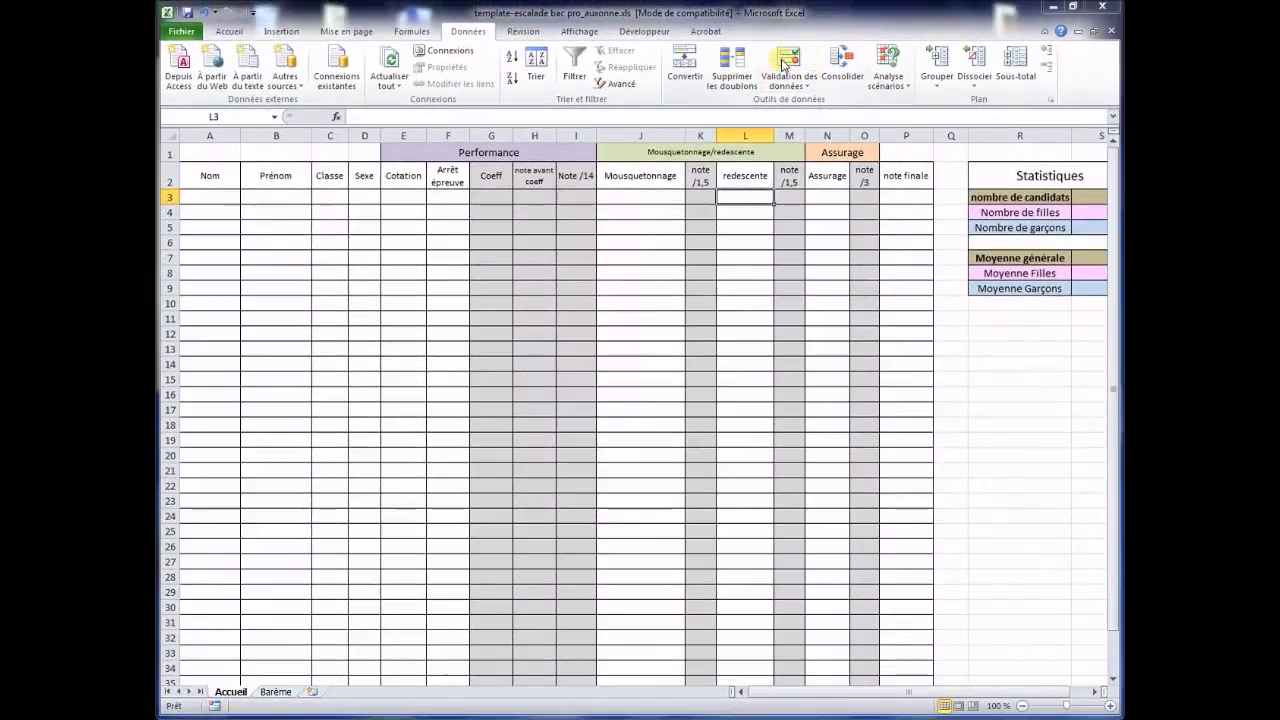
pyautogui.click(786, 82)
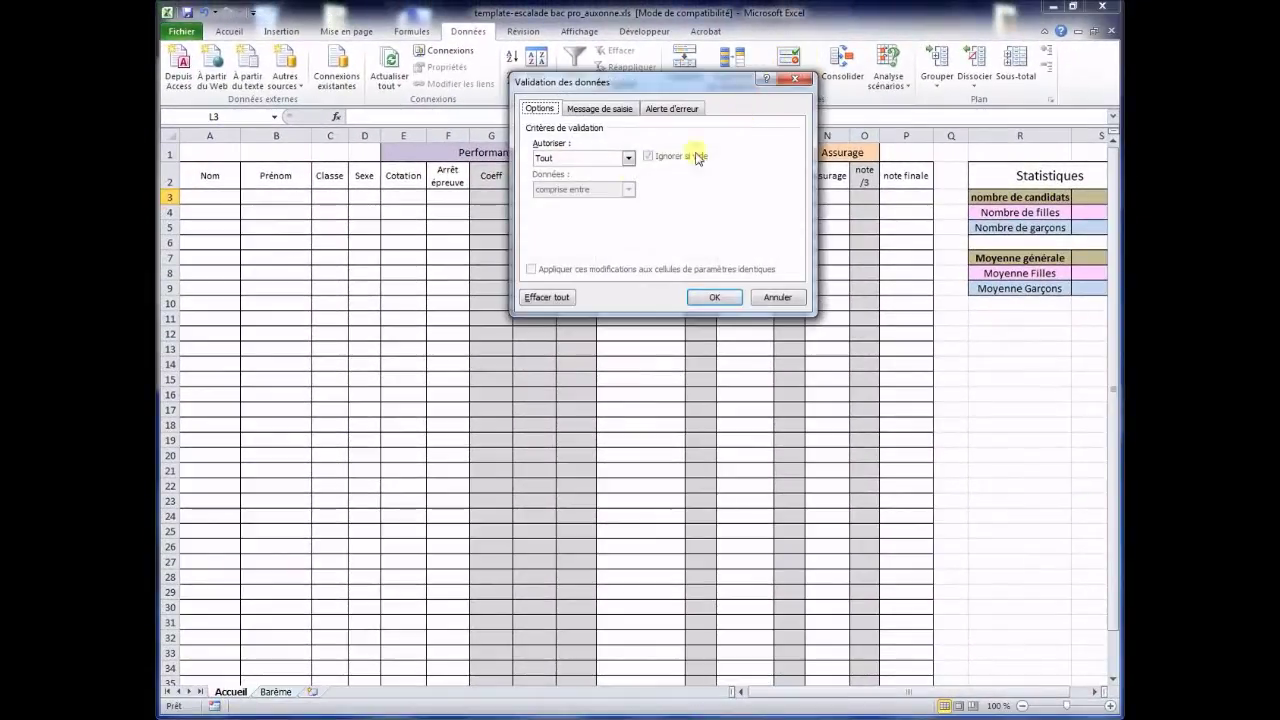
pyautogui.click(634, 157)
pyautogui.click(606, 202)
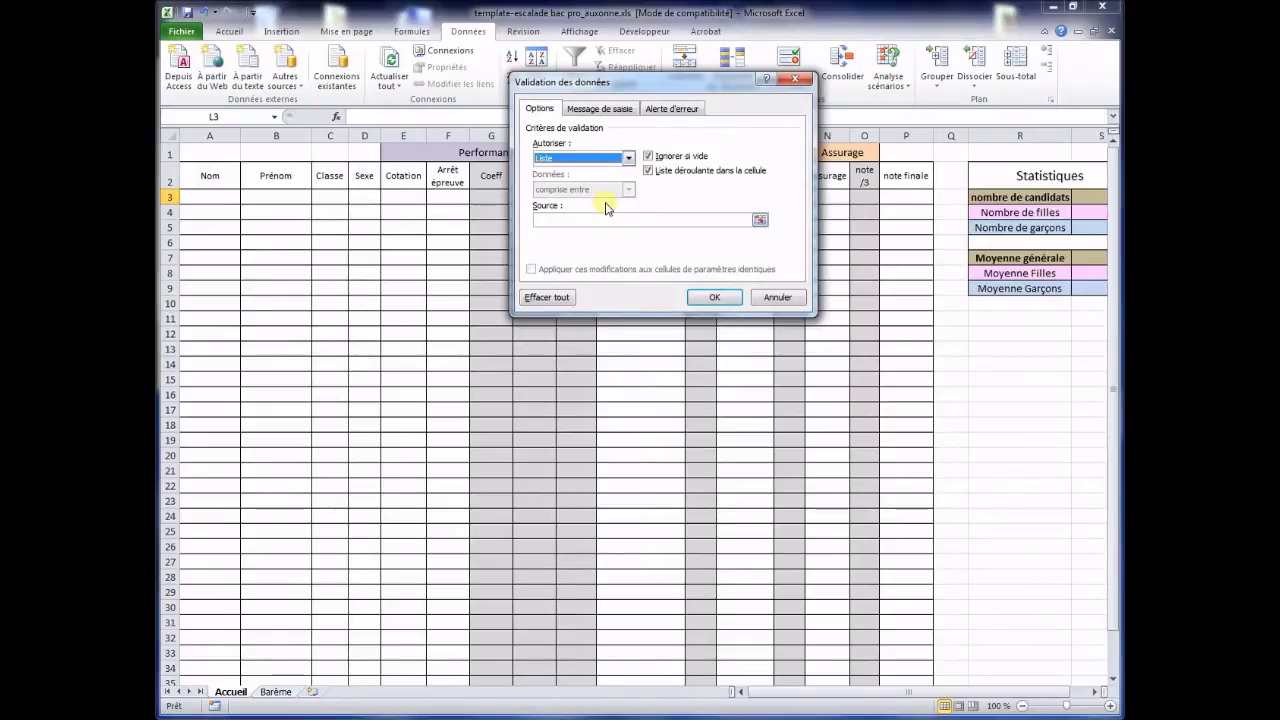
pyautogui.click(742, 221)
pyautogui.click(761, 220)
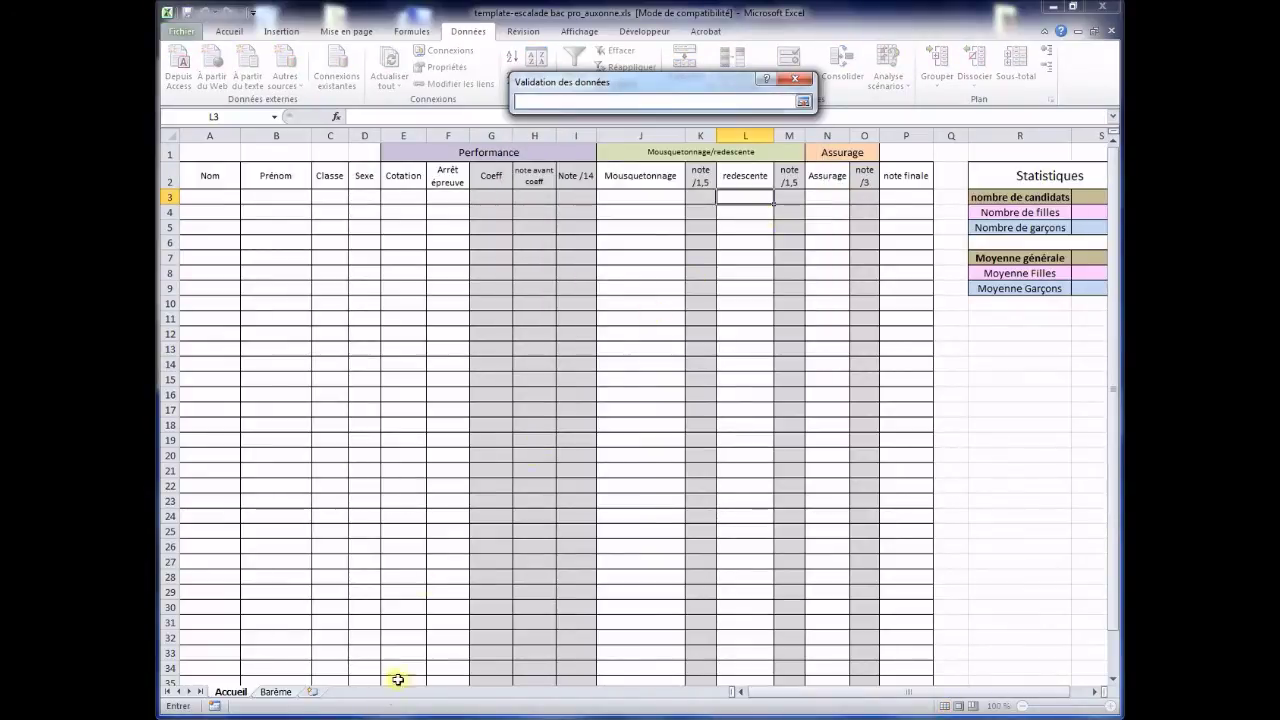
pyautogui.click(268, 692)
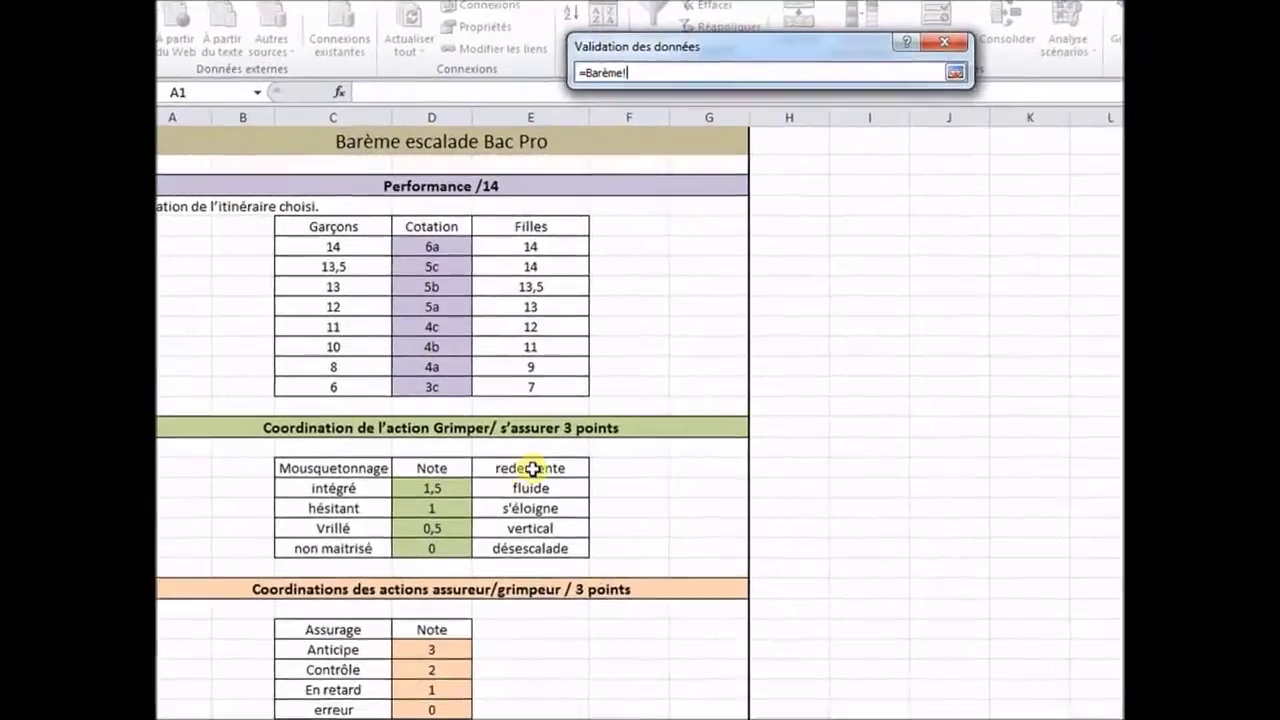
pyautogui.click(487, 416)
pyautogui.moveTo(568, 535); pyautogui.dragTo(578, 598)
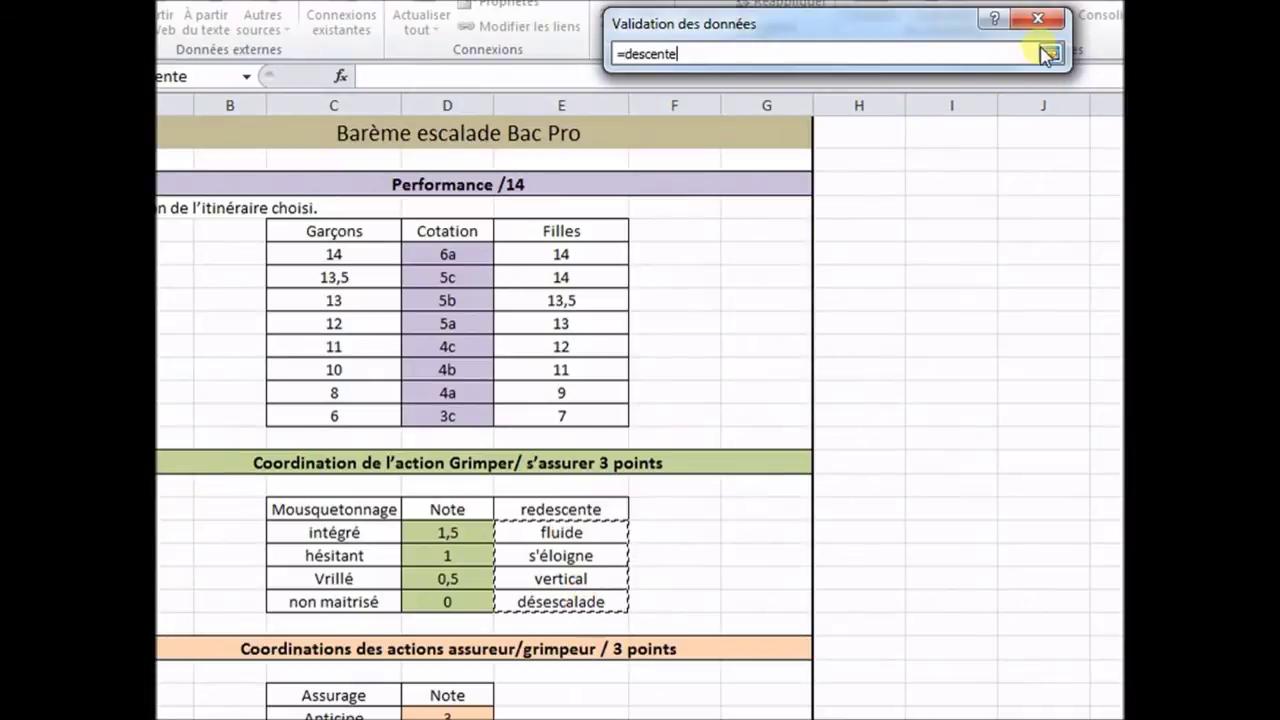
pyautogui.click(1050, 55)
pyautogui.click(918, 354)
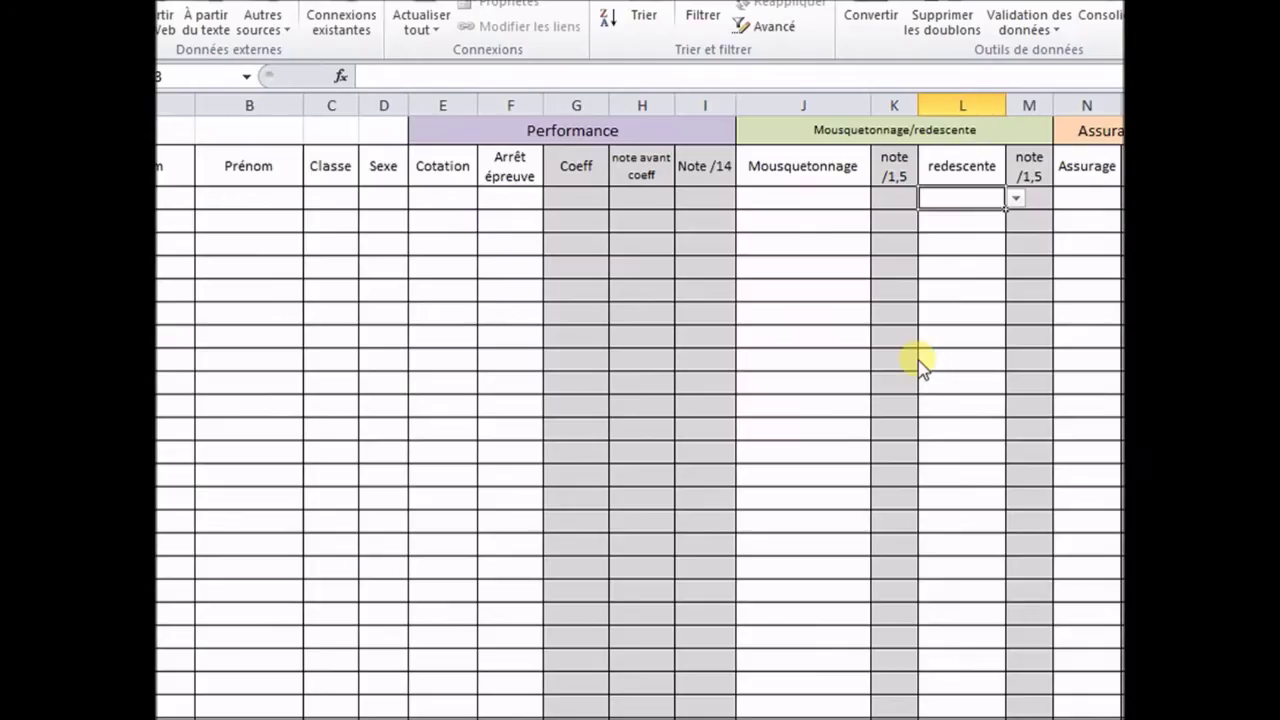
# - Add list validation to the first Assurage cell, N3, with the named range assurage as source, and check its options
pyautogui.click(1092, 199)
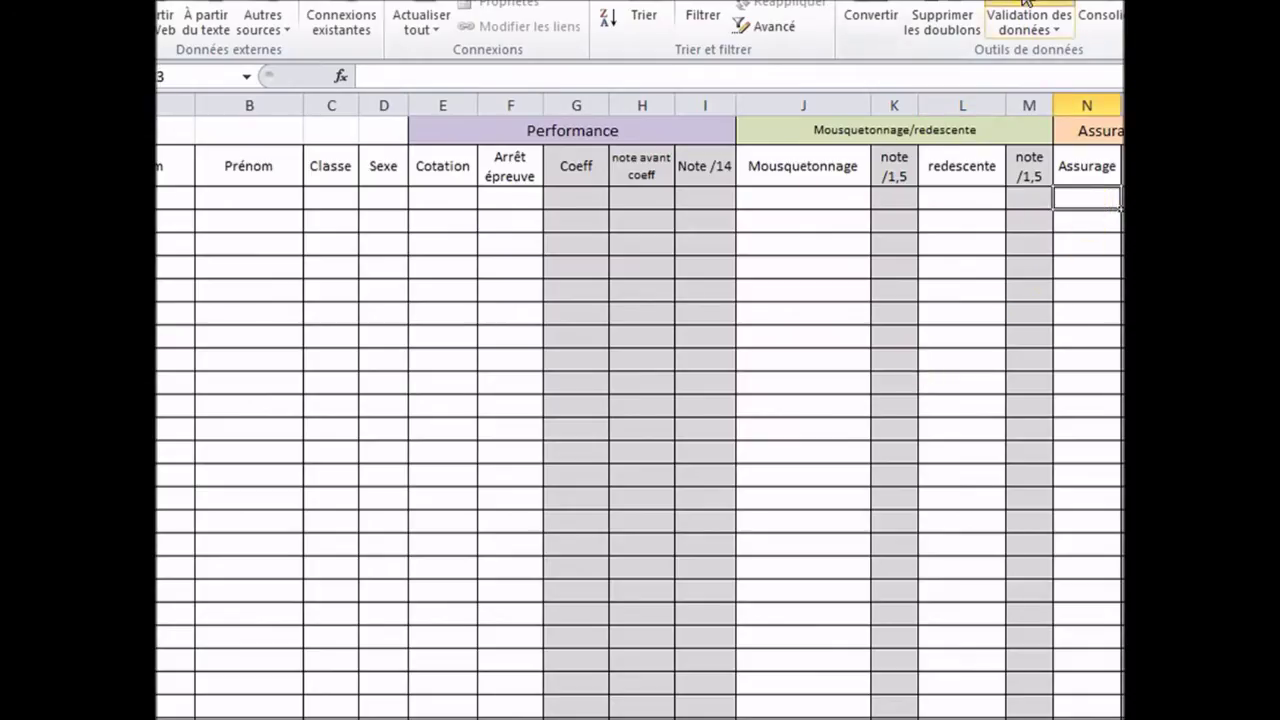
pyautogui.click(1030, 10)
pyautogui.click(785, 139)
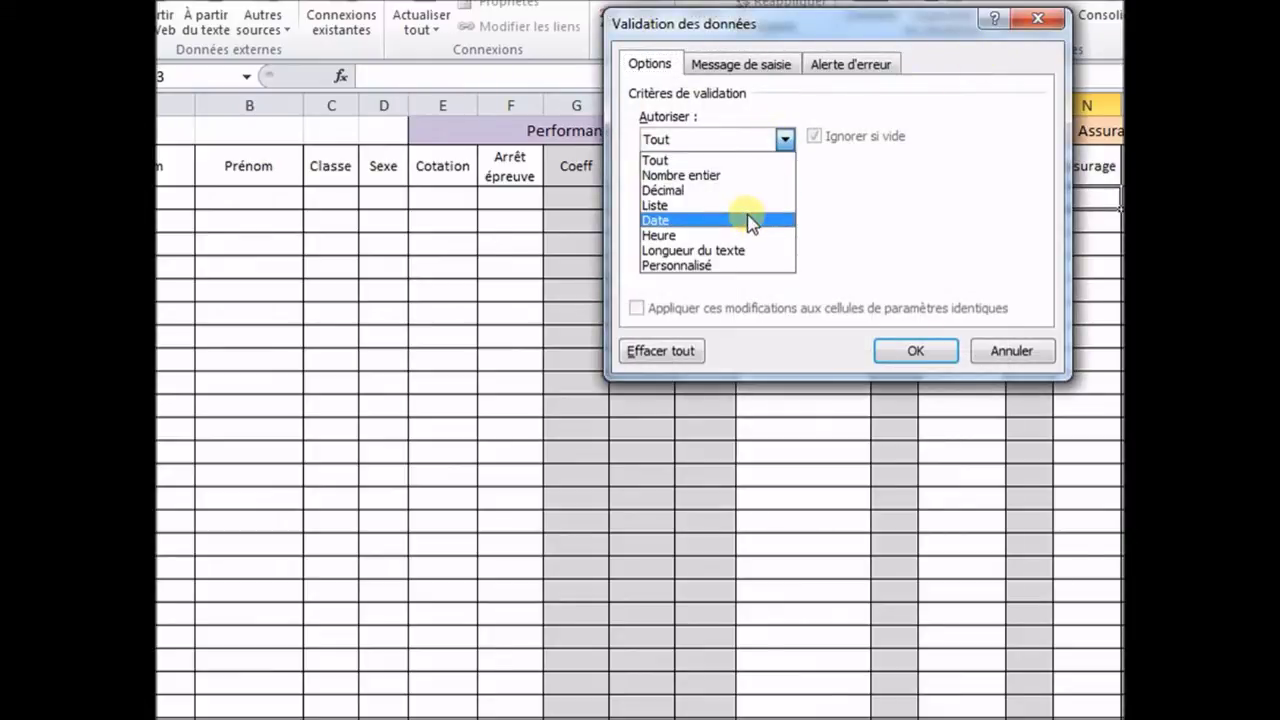
pyautogui.click(749, 204)
pyautogui.click(984, 233)
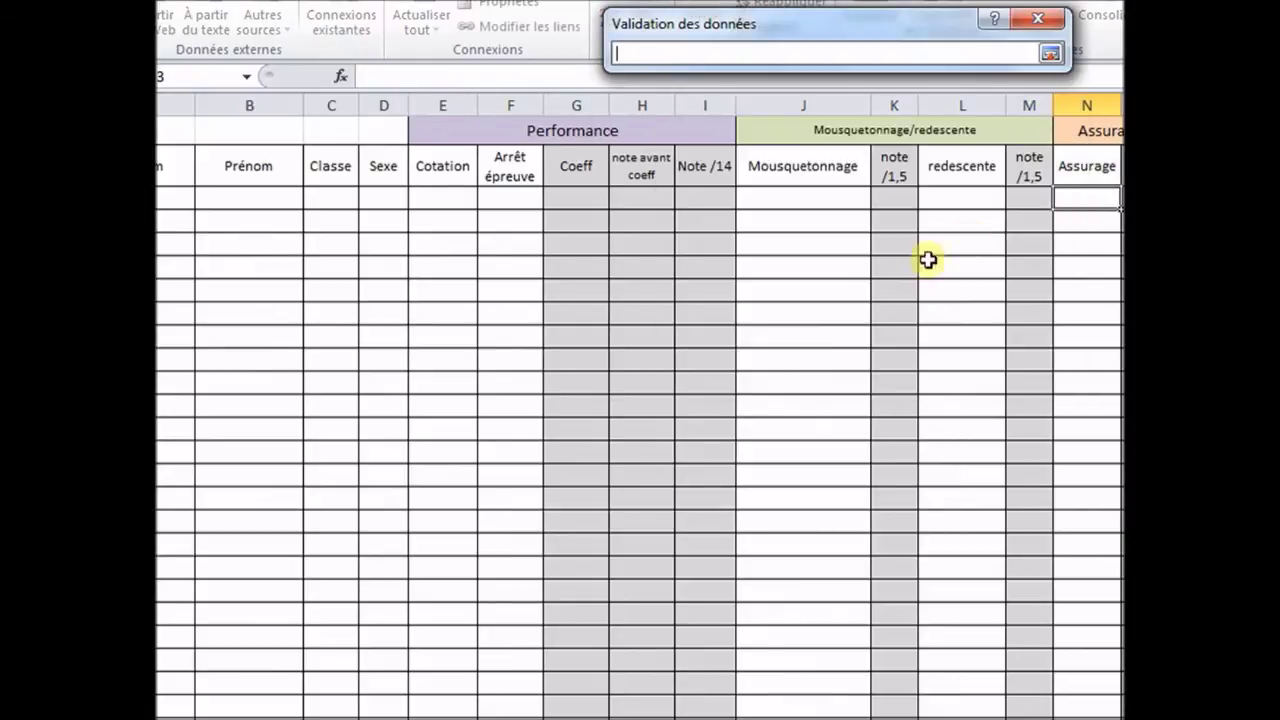
pyautogui.click(390, 719)
pyautogui.moveTo(357, 713); pyautogui.dragTo(355, 719)
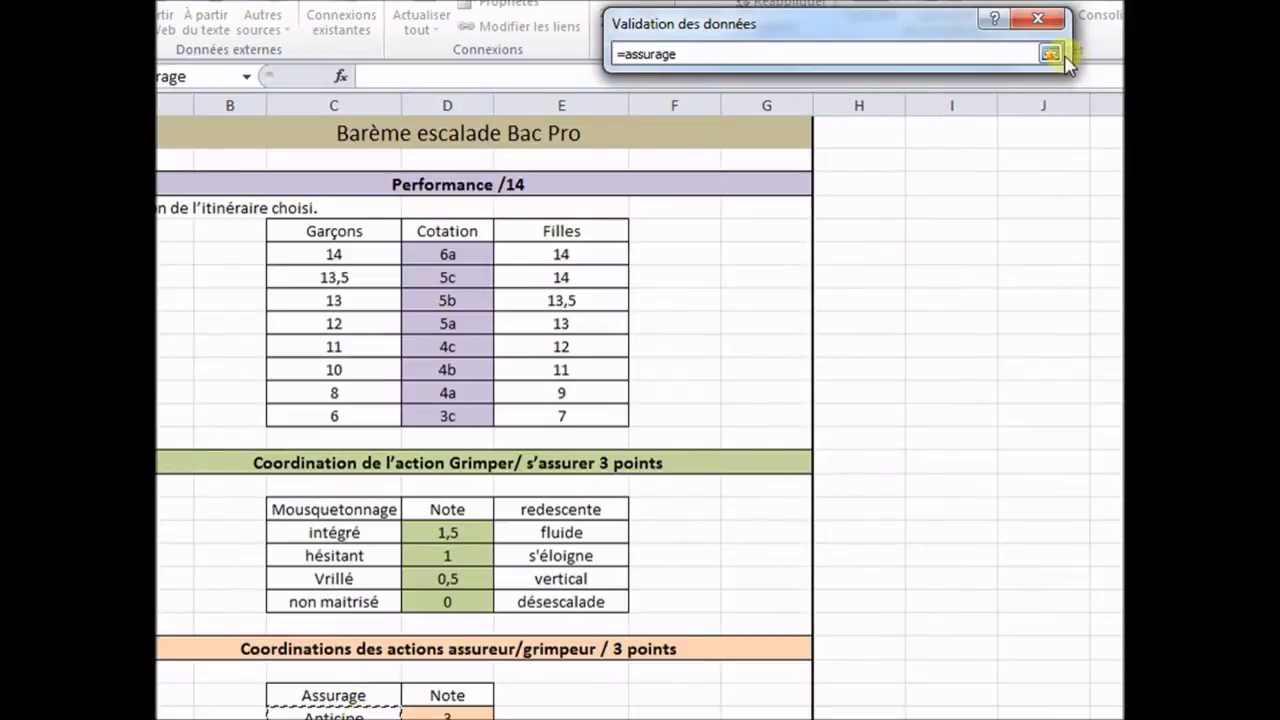
pyautogui.click(1050, 54)
pyautogui.click(912, 352)
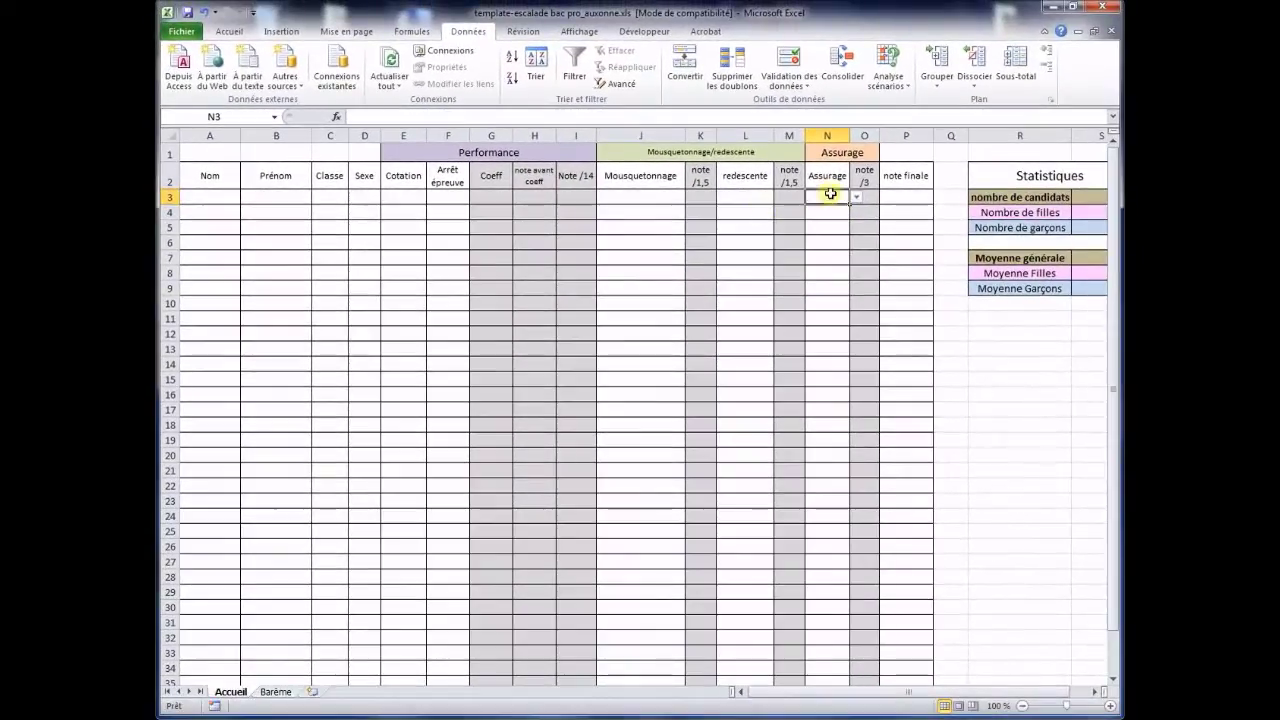
pyautogui.click(856, 197)
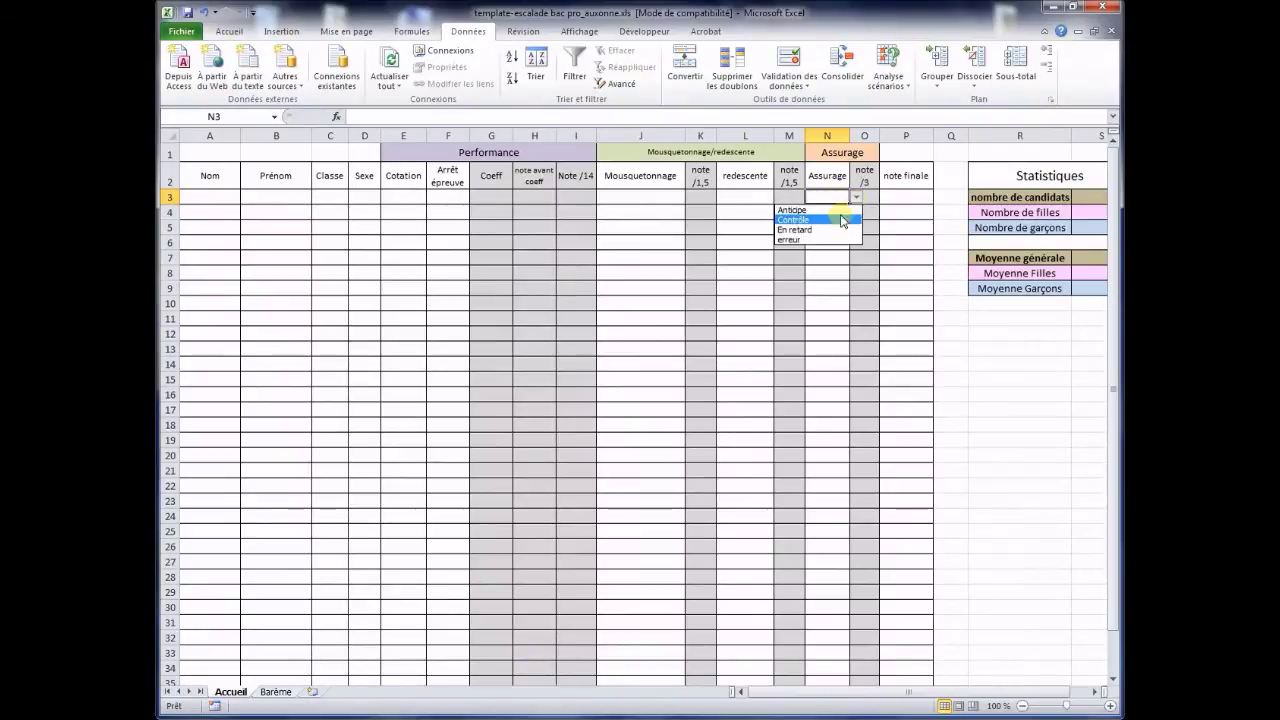
# - Fill the Mousquetonnage drop-down list from J3 down to J38 and check the list in J7
pyautogui.click(665, 197)
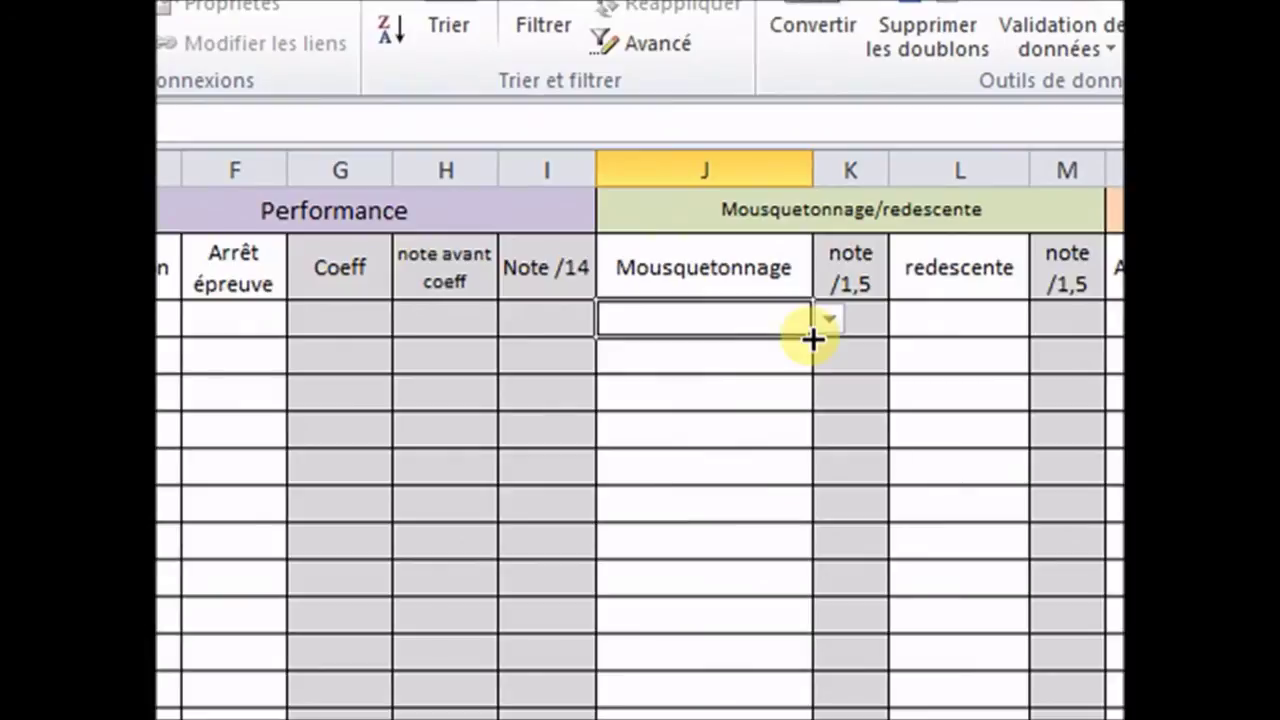
pyautogui.moveTo(812, 340); pyautogui.dragTo(658, 715)
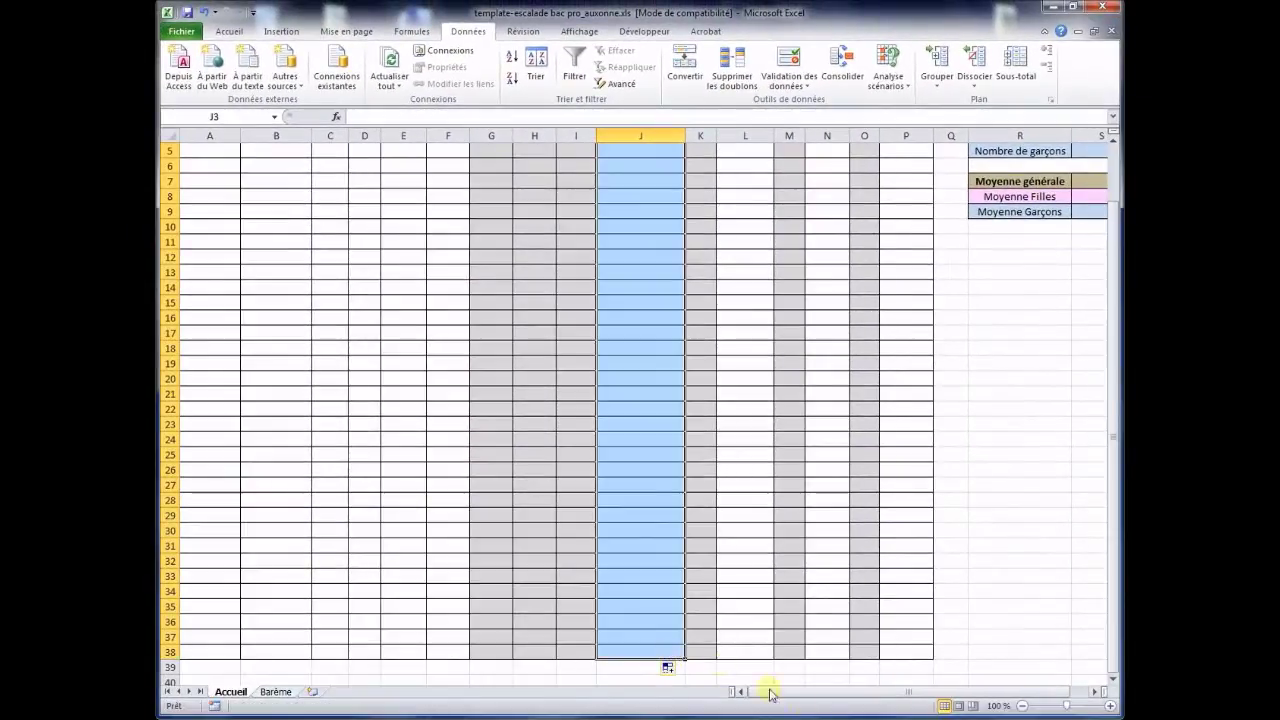
pyautogui.hotkey('ctrl', 'z')
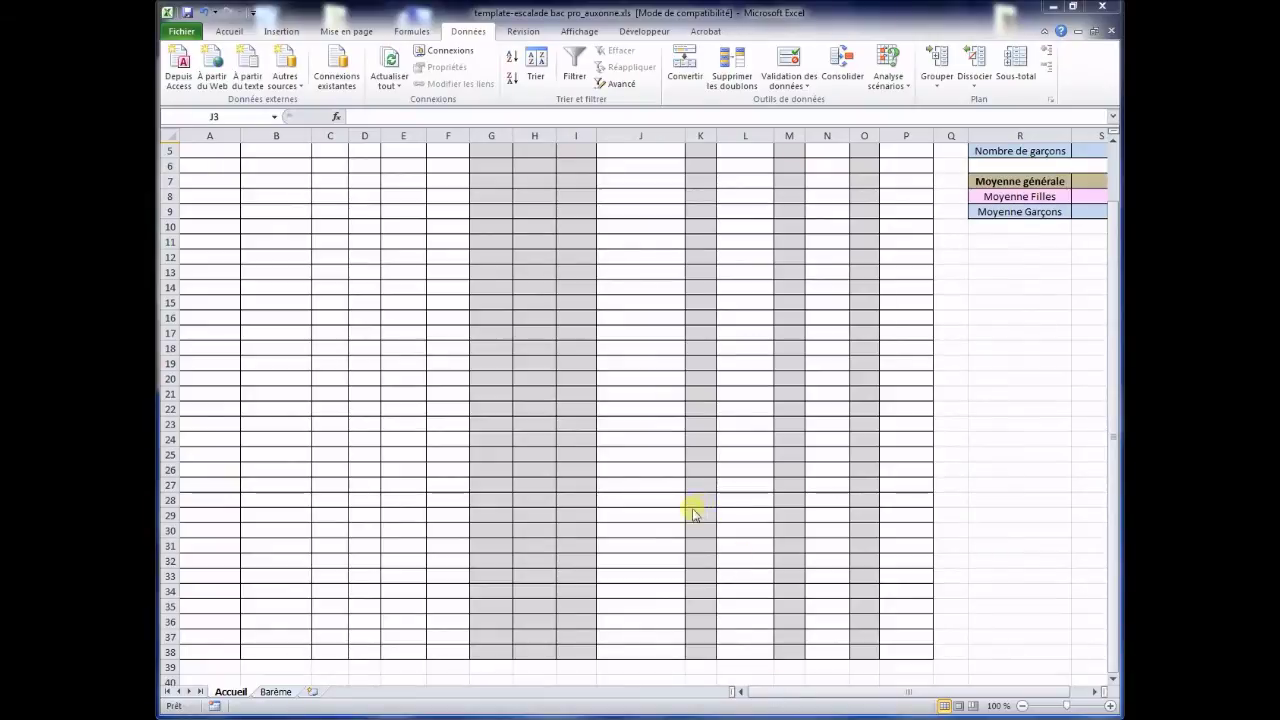
pyautogui.hotkey('ctrl', 'y')
pyautogui.moveTo(1115, 531); pyautogui.dragTo(1097, 477)
pyautogui.click(662, 258)
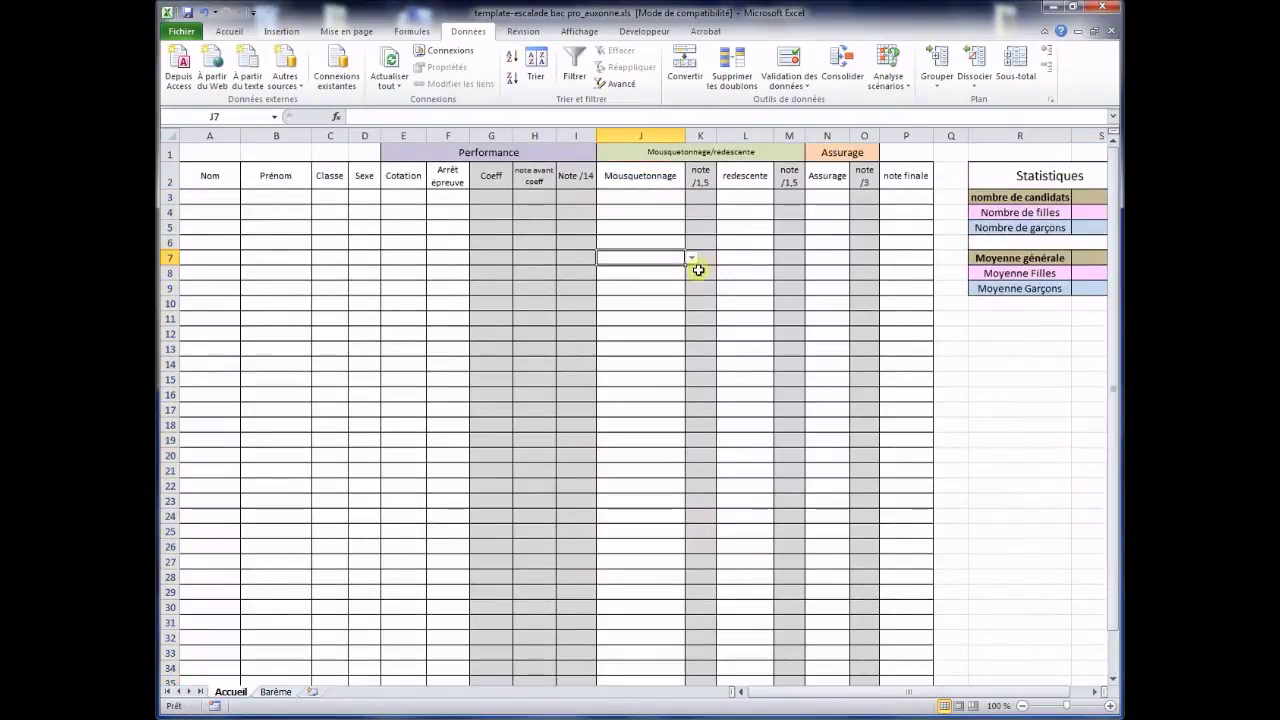
pyautogui.click(691, 258)
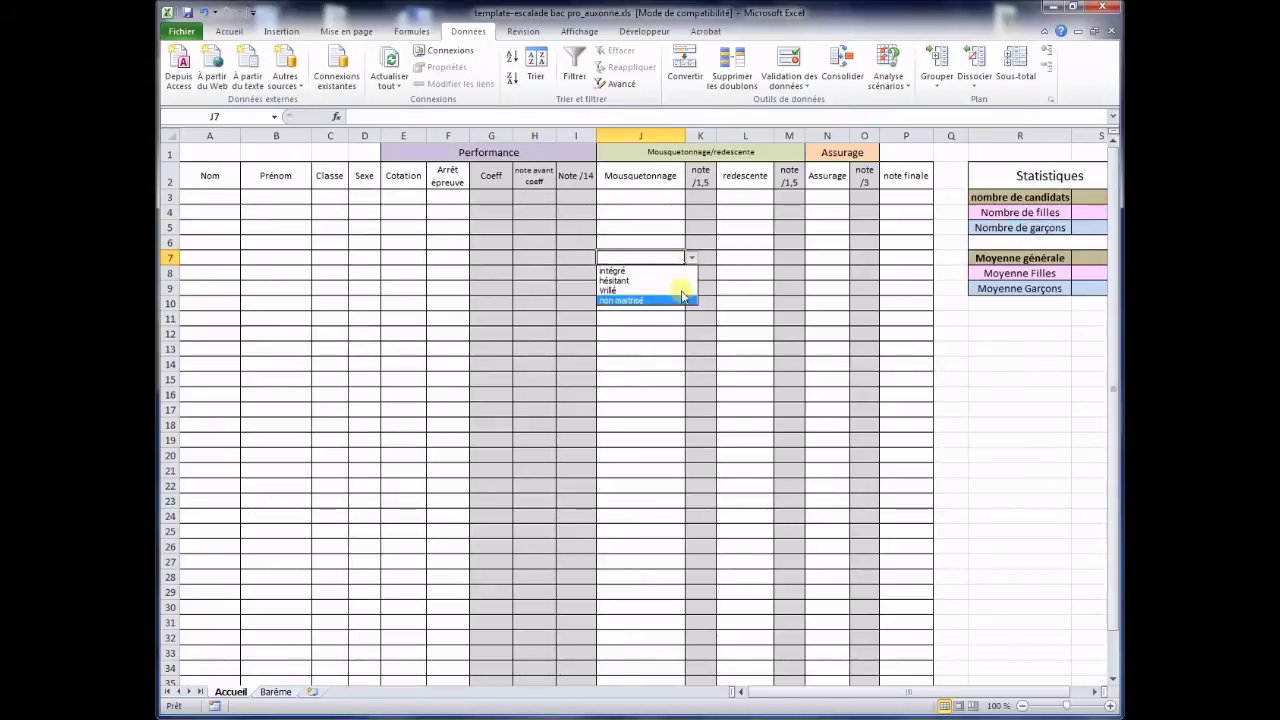
# - Fill the redescente drop-down list from L3 down to L38
pyautogui.click(727, 200)
pyautogui.click(728, 199)
pyautogui.moveTo(771, 204); pyautogui.dragTo(760, 660)
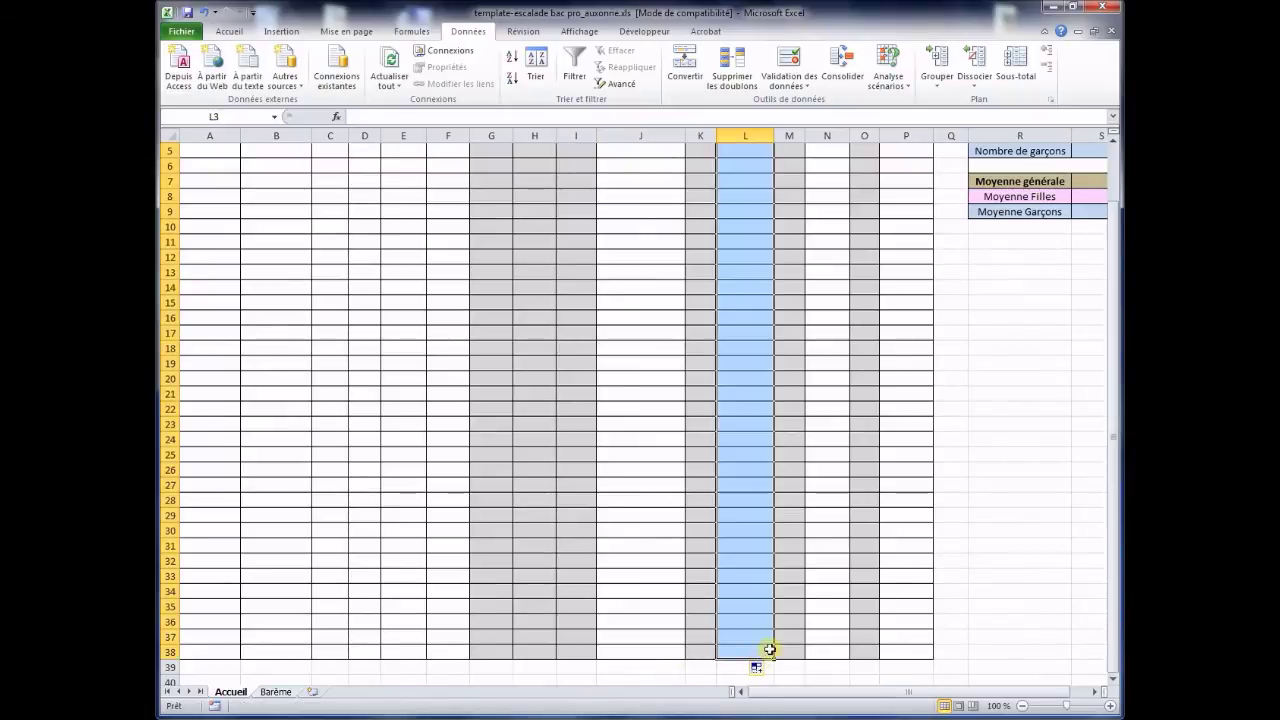
# - Fill the Assurage drop-down list from N3 down to the last row of the table
pyautogui.scroll(2, 829, 429)
pyautogui.click(838, 197)
pyautogui.moveTo(850, 206); pyautogui.dragTo(815, 655)
pyautogui.scroll(2, 786, 357)
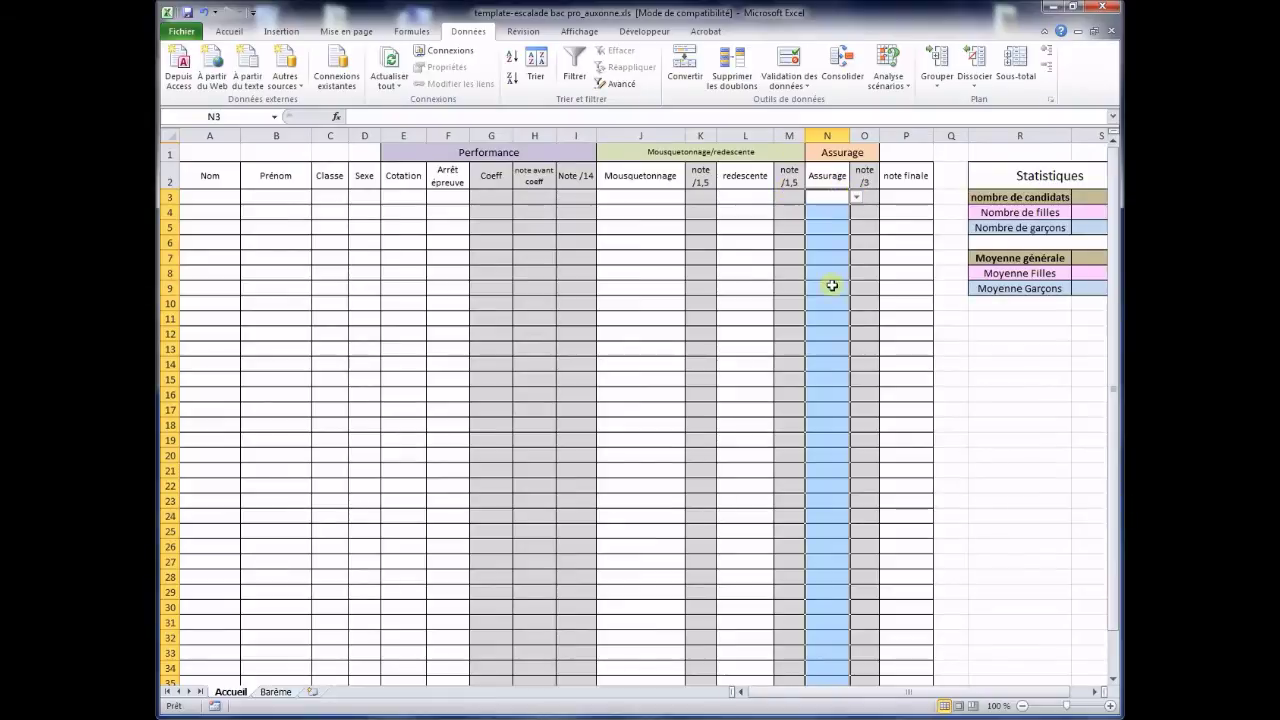
# - Choose Anticipe from the drop-down list in the first Assurage cell, N3
pyautogui.click(857, 200)
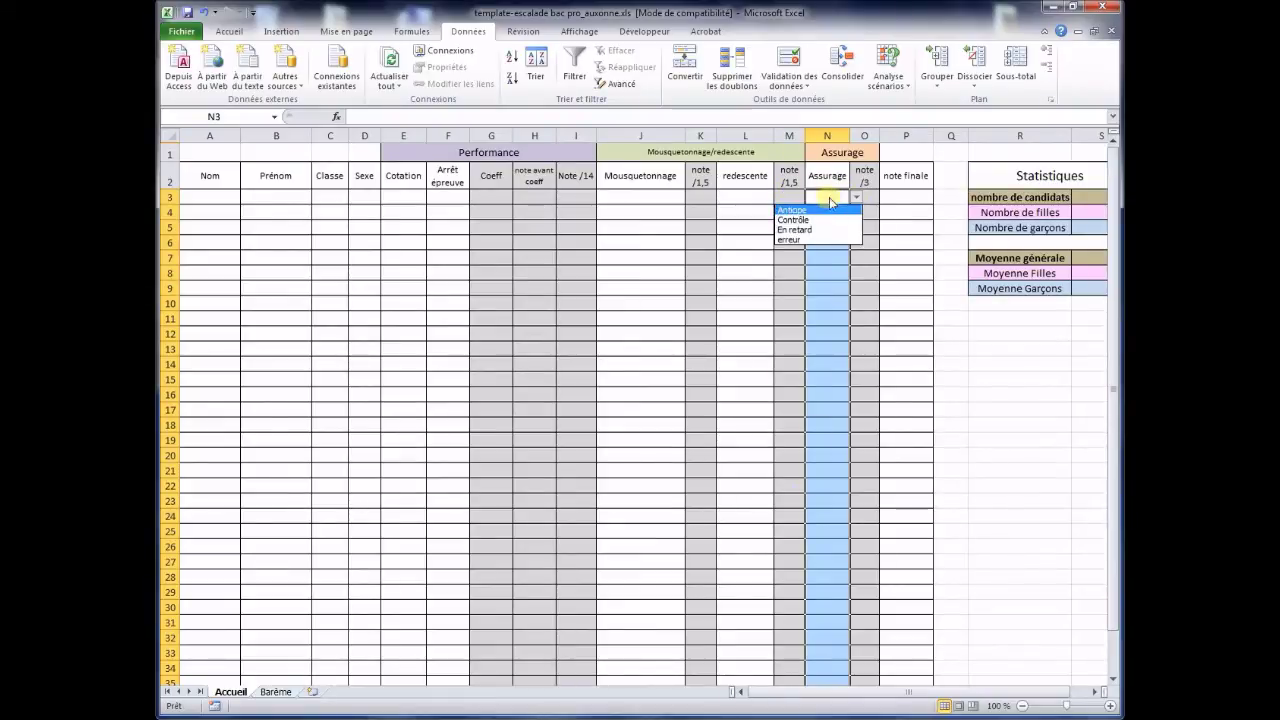
pyautogui.click(857, 200)
pyautogui.click(857, 200)
pyautogui.click(834, 210)
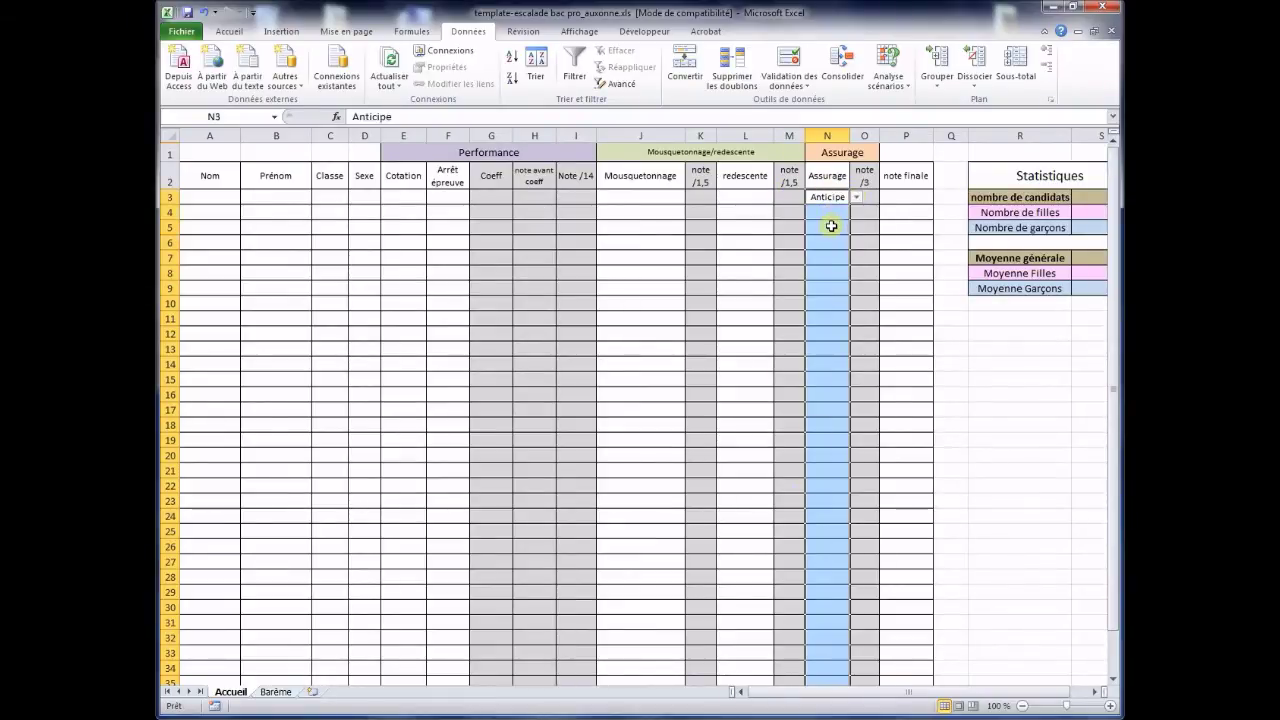
pyautogui.click(830, 227)
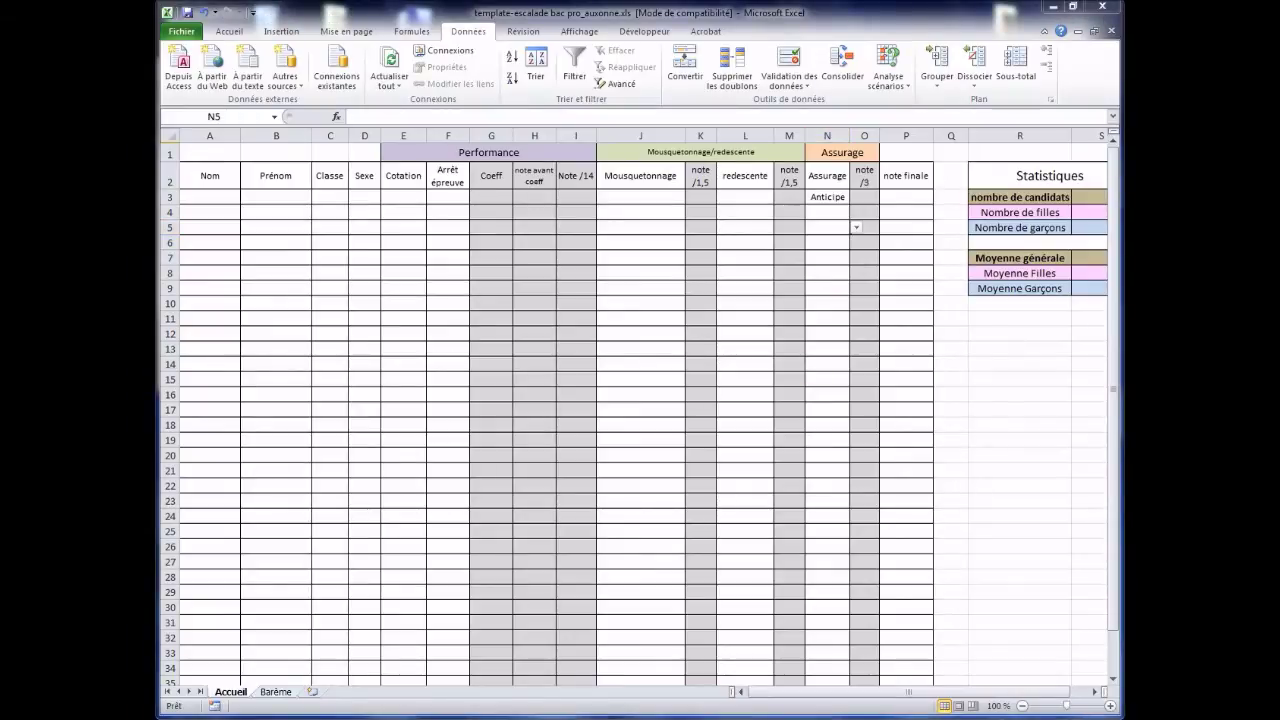
# - Add a list validation to the first Cotation cell, E3, with the Barème sheet's cotation range 6a to 3c as source
pyautogui.click(410, 196)
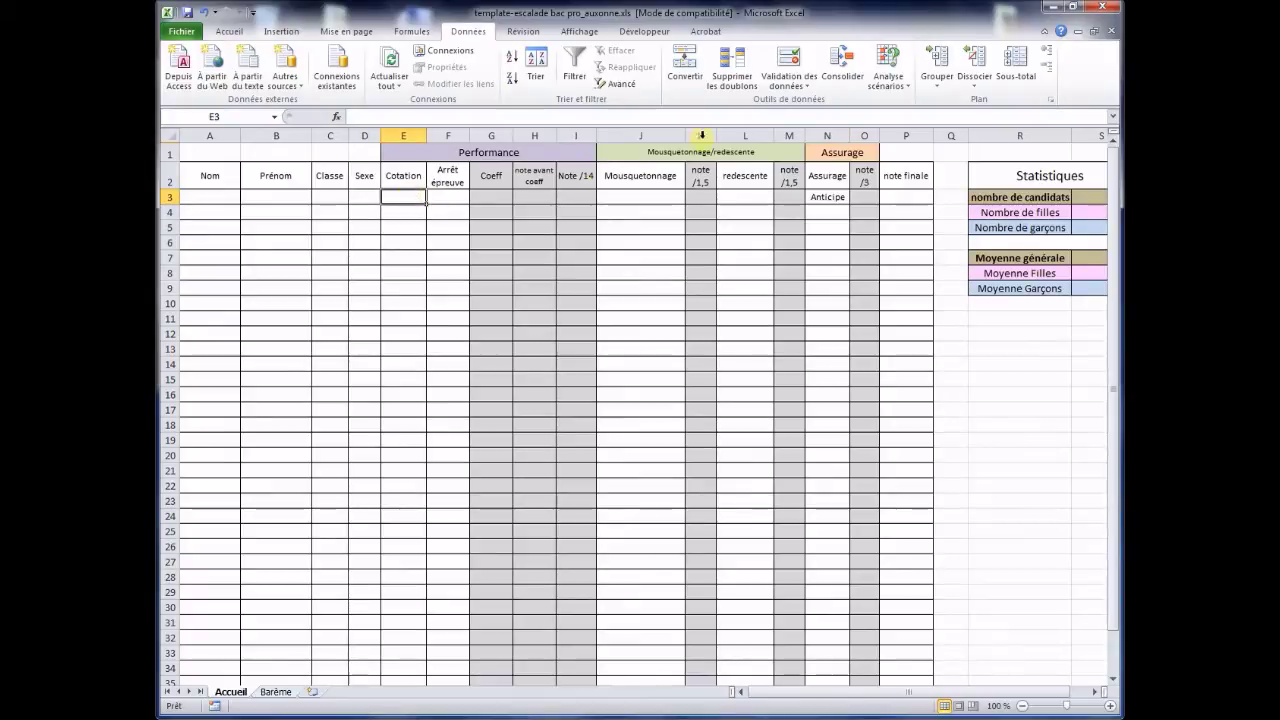
pyautogui.click(790, 68)
pyautogui.click(628, 158)
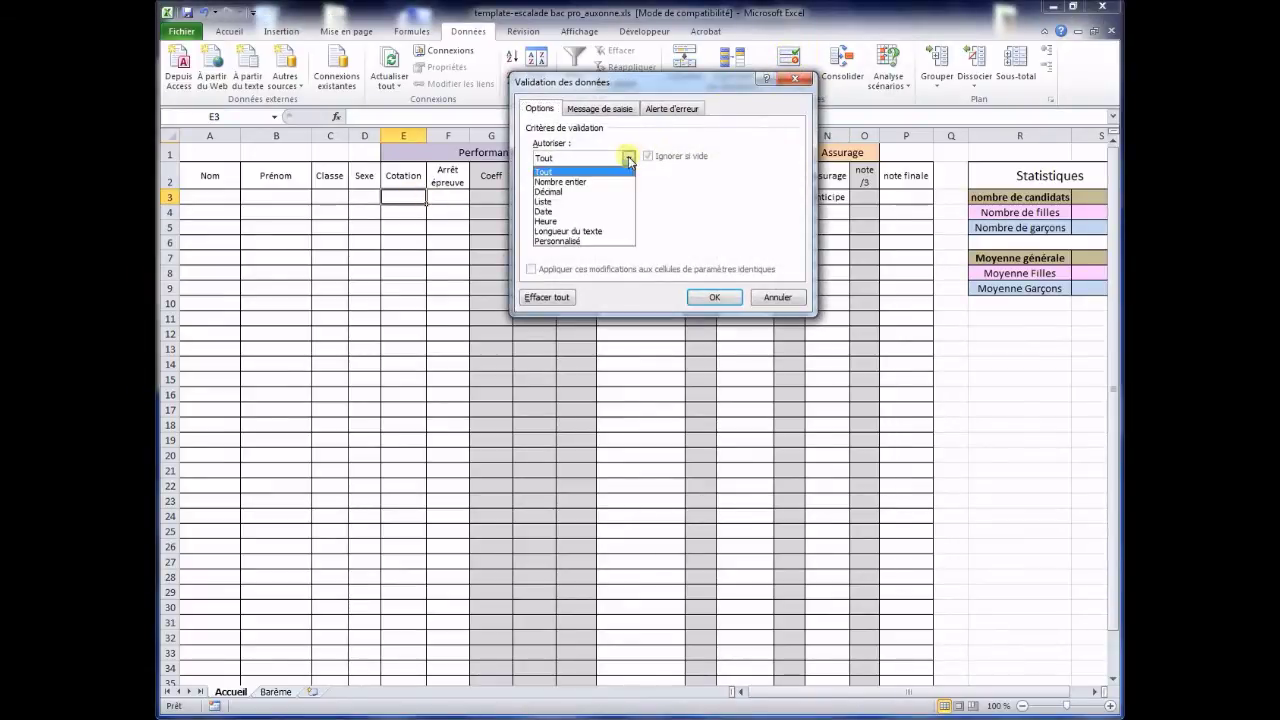
pyautogui.click(622, 211)
pyautogui.click(760, 219)
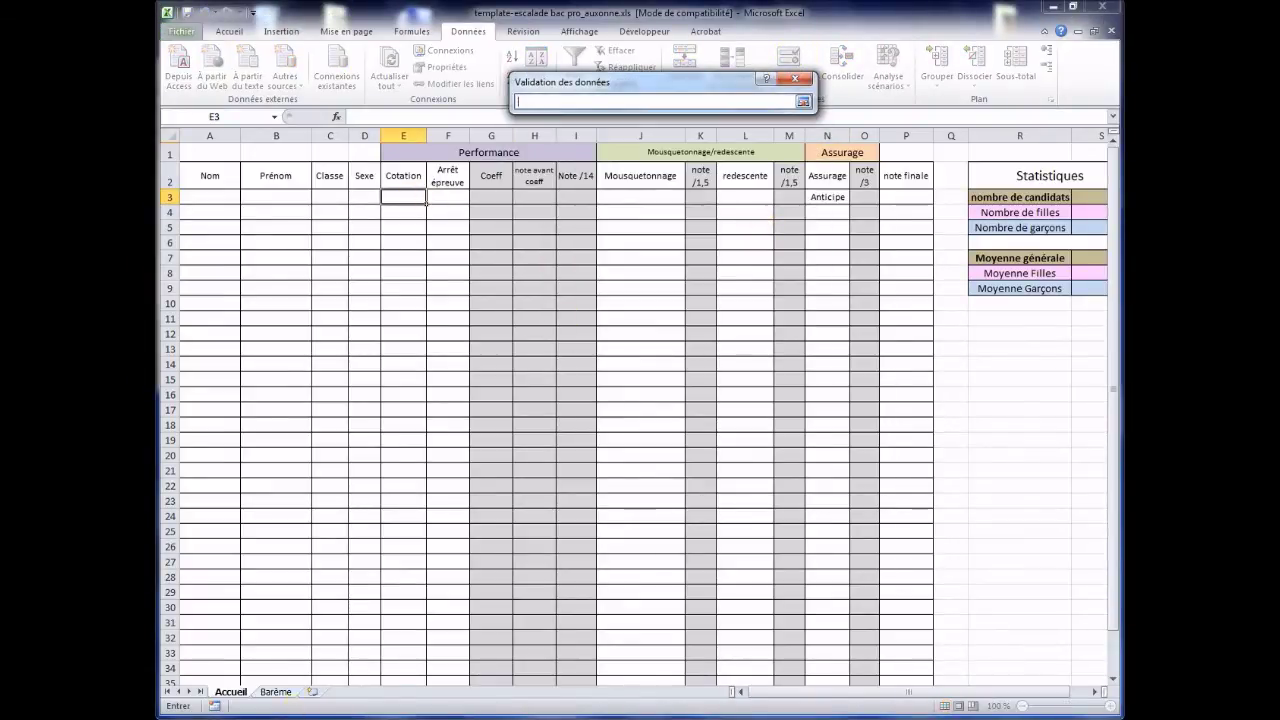
pyautogui.click(275, 691)
pyautogui.moveTo(405, 233); pyautogui.dragTo(430, 340)
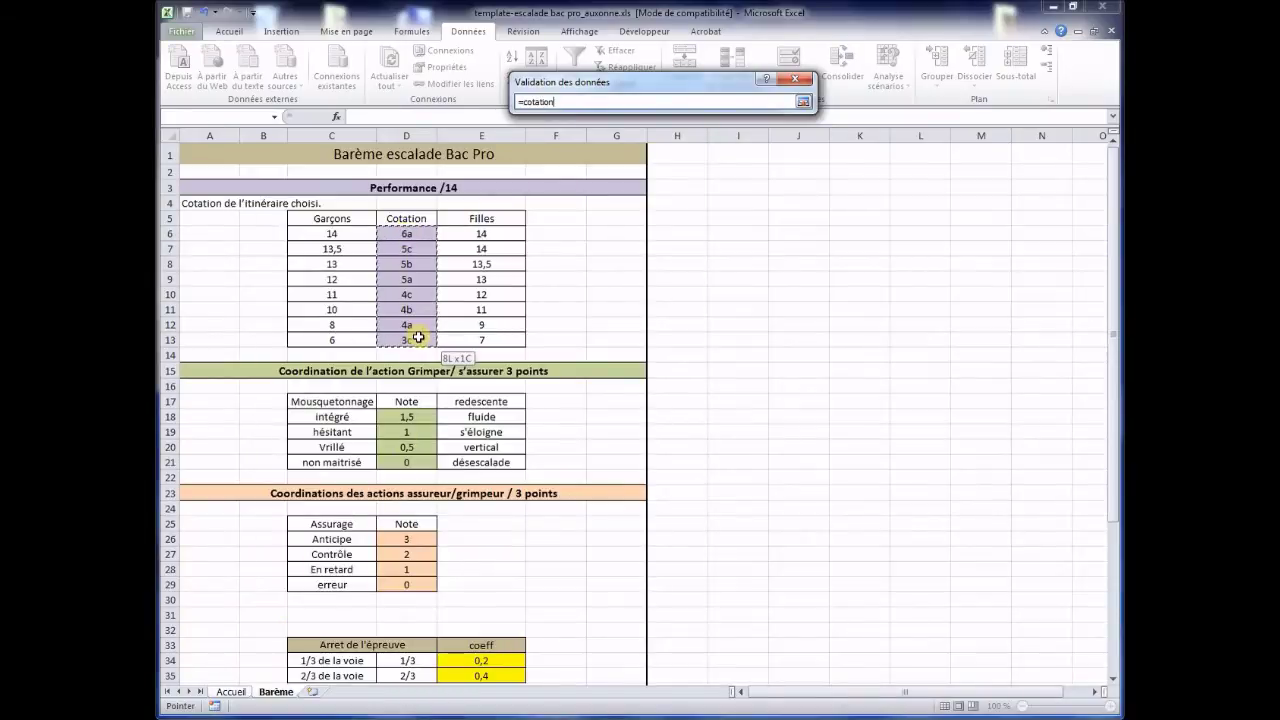
pyautogui.click(803, 103)
pyautogui.click(772, 296)
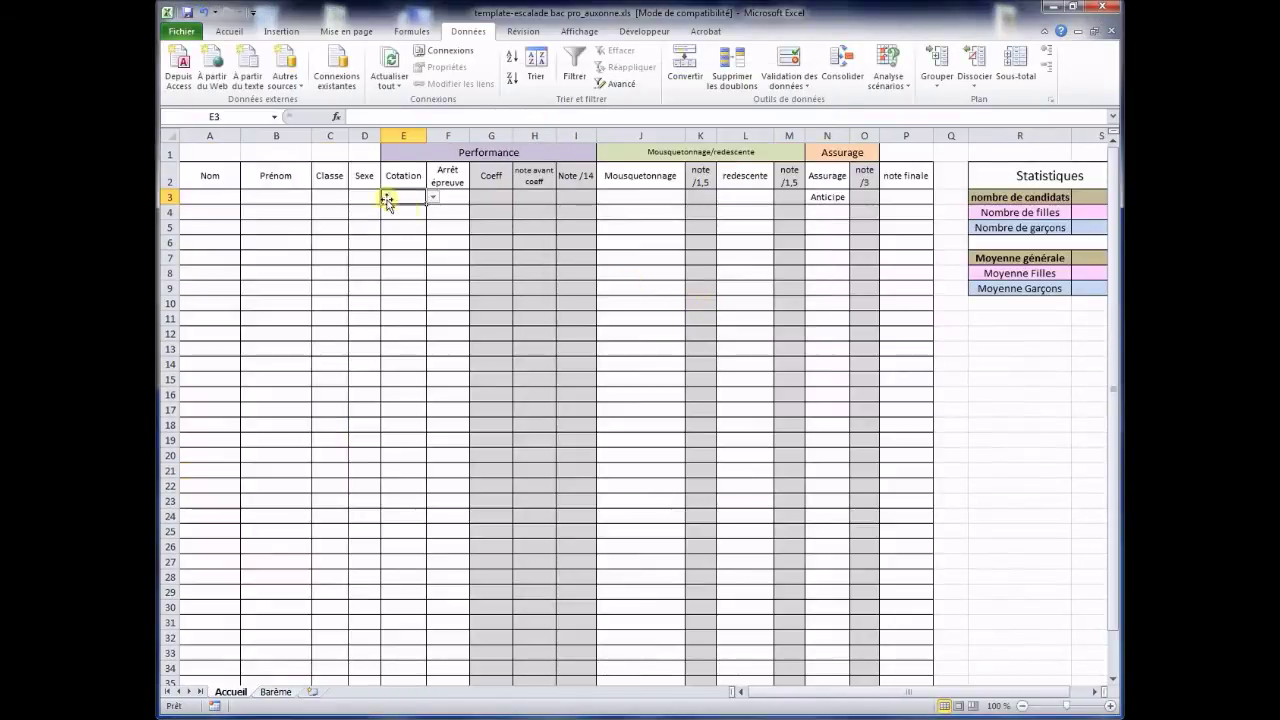
# - Check the Cotation drop-down list in E3 and fill it down to the last row of the table
pyautogui.click(434, 197)
pyautogui.click(436, 199)
pyautogui.moveTo(426, 204); pyautogui.dragTo(420, 654)
pyautogui.scroll(2, 373, 411)
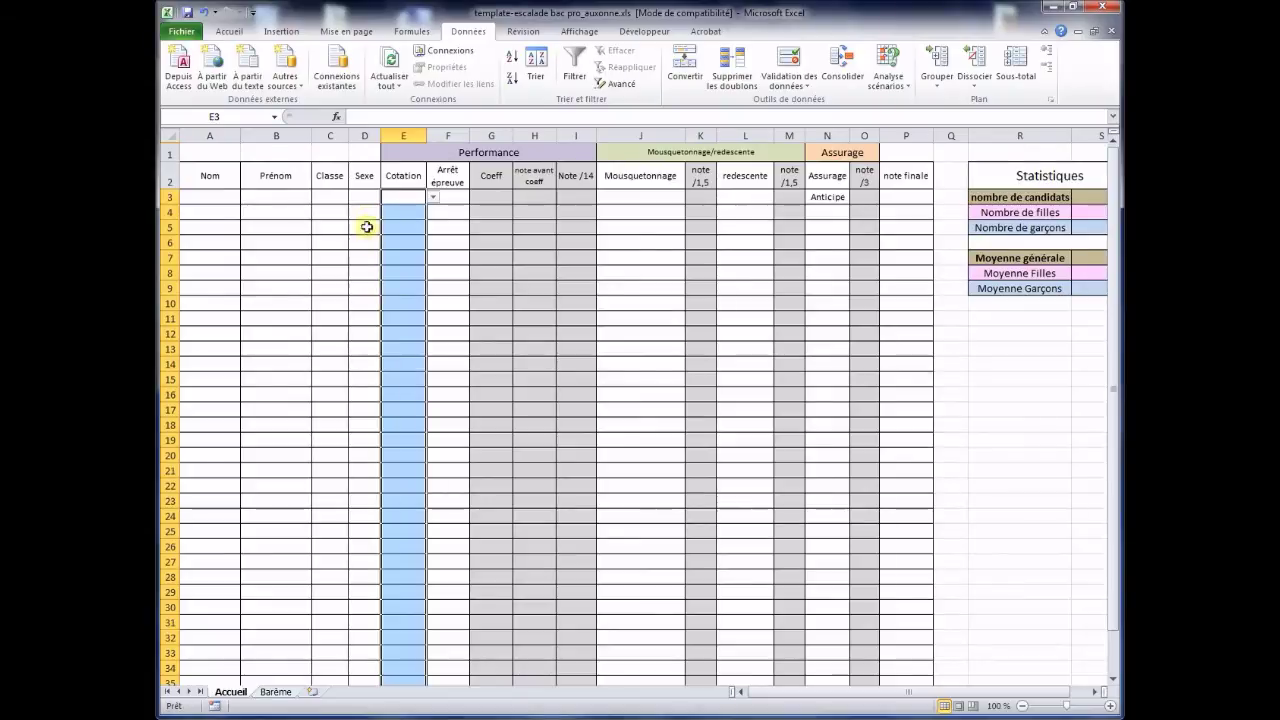
# - Add a list validation to the first Sexe cell, D3, with M;F as its source
pyautogui.click(368, 194)
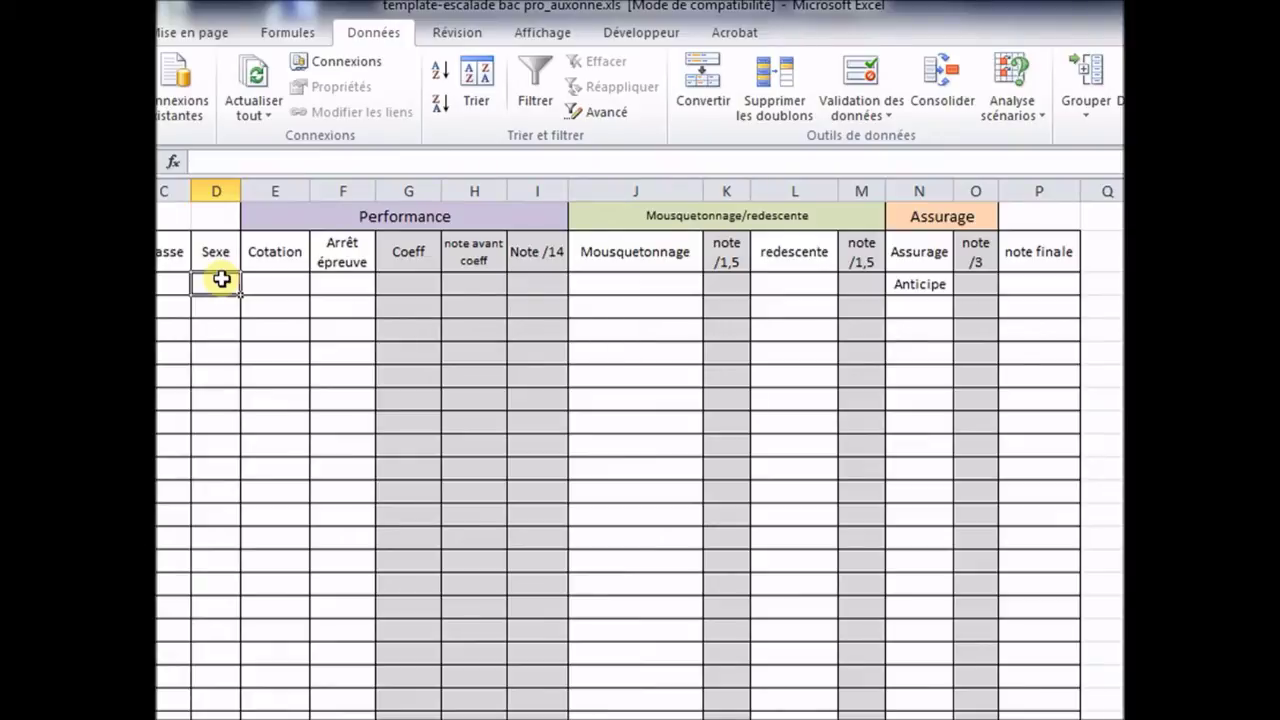
pyautogui.click(862, 78)
pyautogui.click(617, 225)
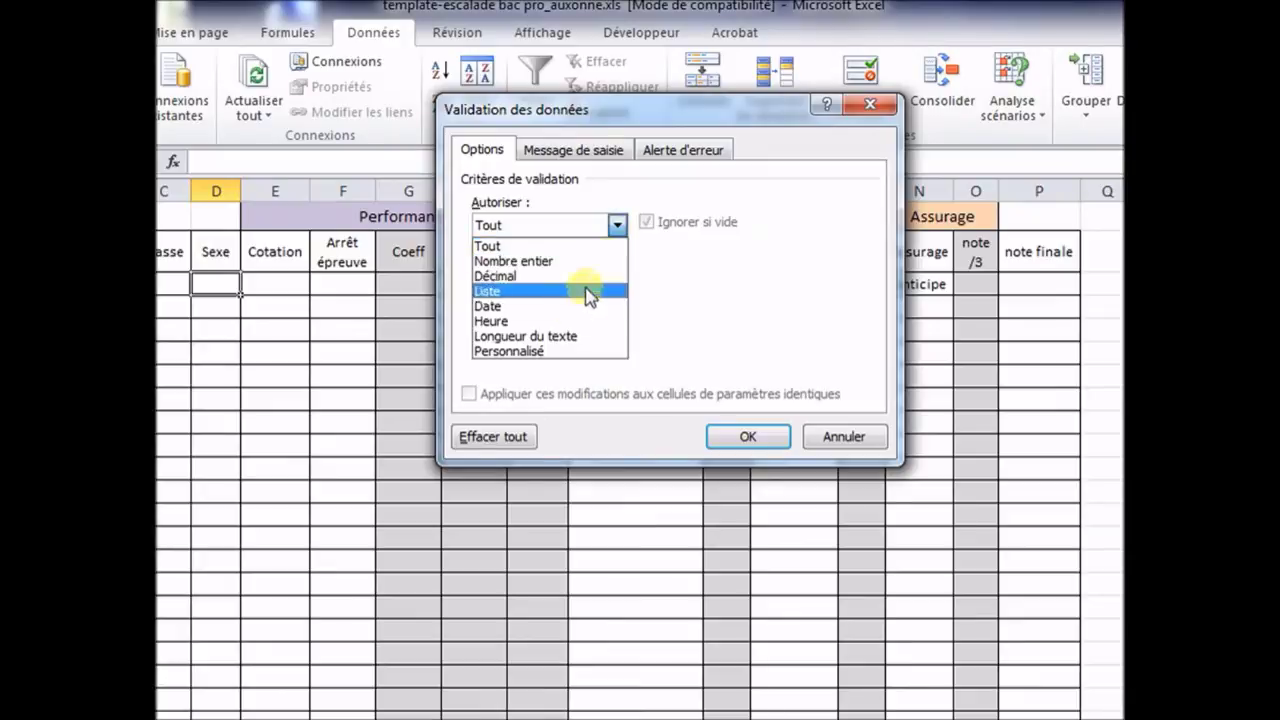
pyautogui.click(548, 290)
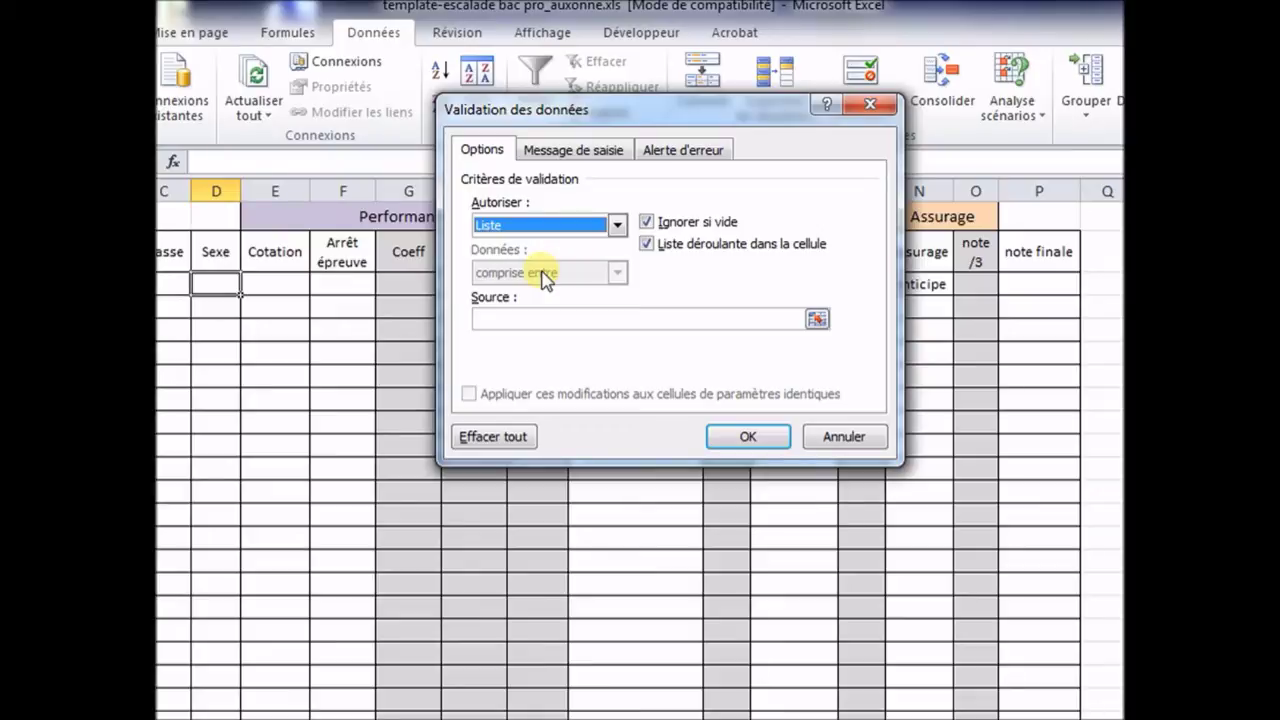
pyautogui.click(518, 320)
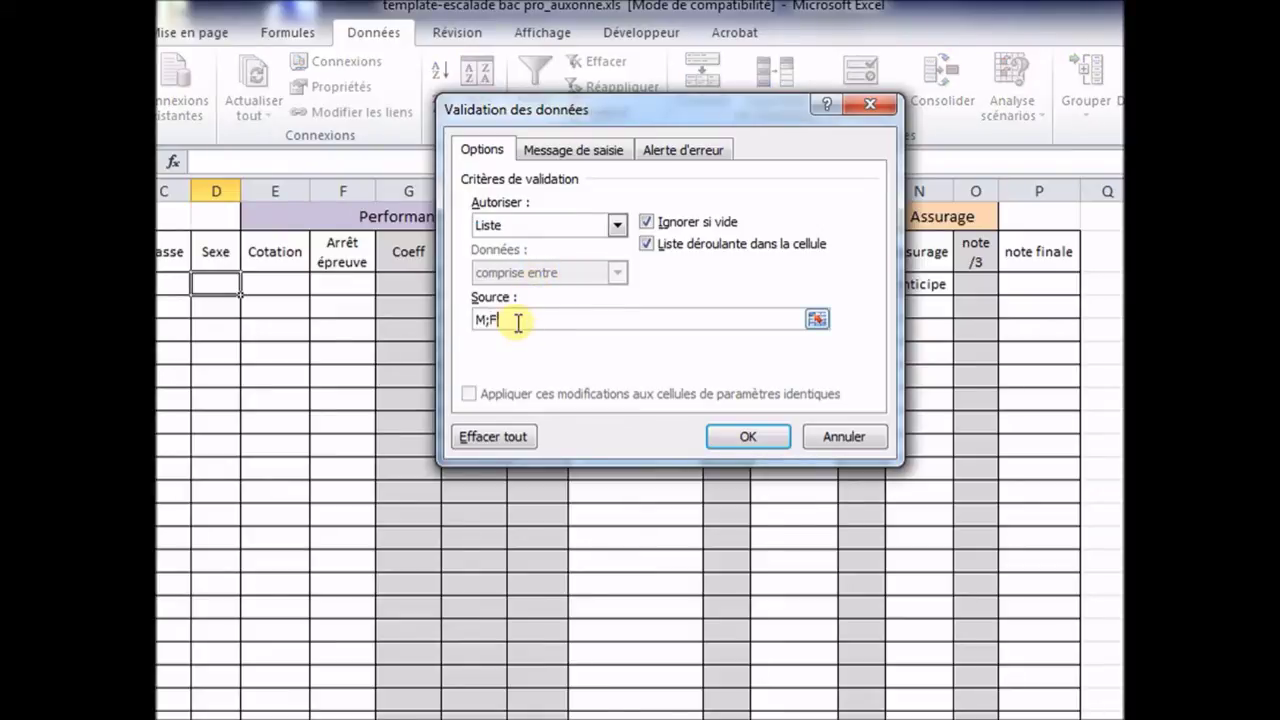
pyautogui.click(762, 437)
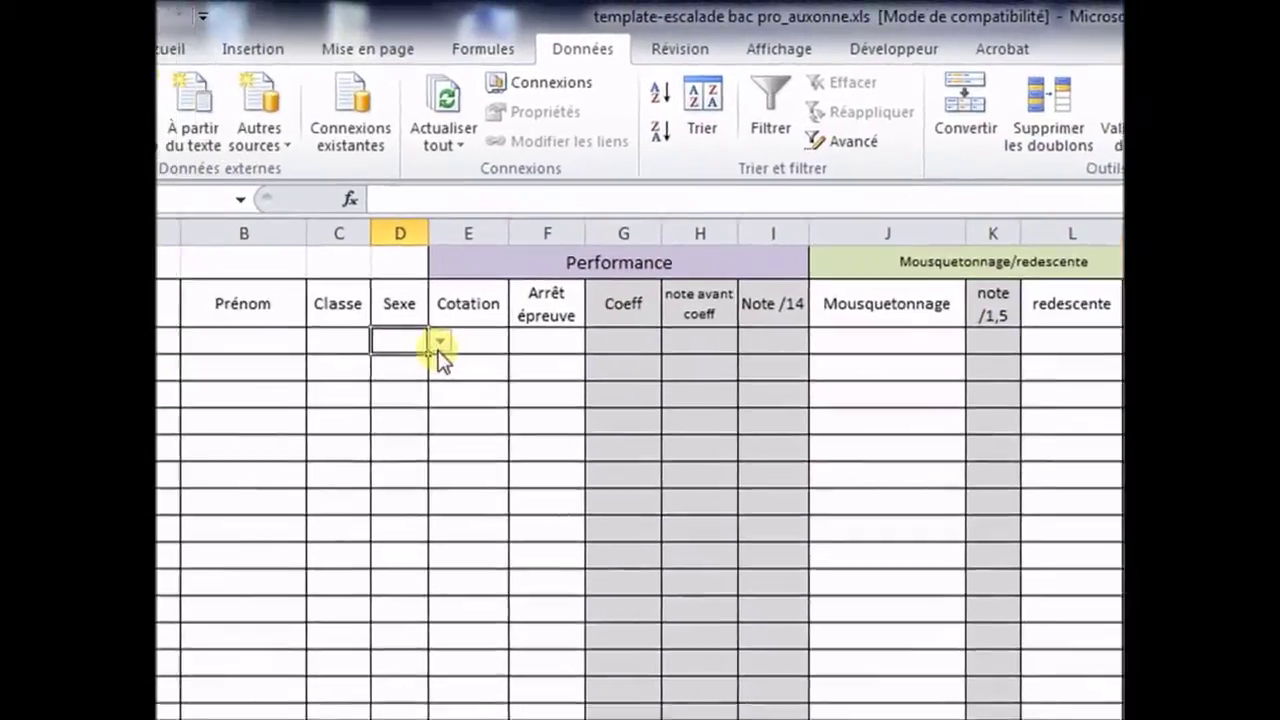
# - Check the Sexe drop-down list in D3 and fill it down to D38
pyautogui.click(250, 283)
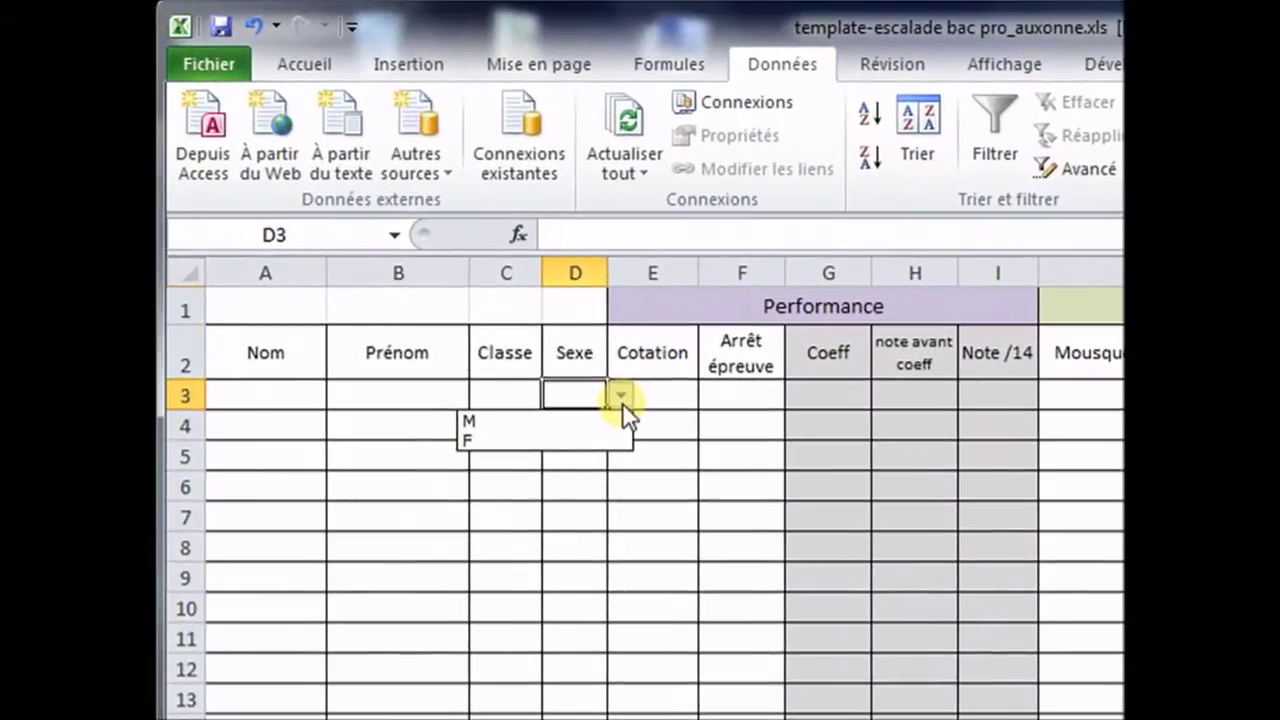
pyautogui.click(580, 391)
pyautogui.moveTo(606, 409); pyautogui.dragTo(600, 718)
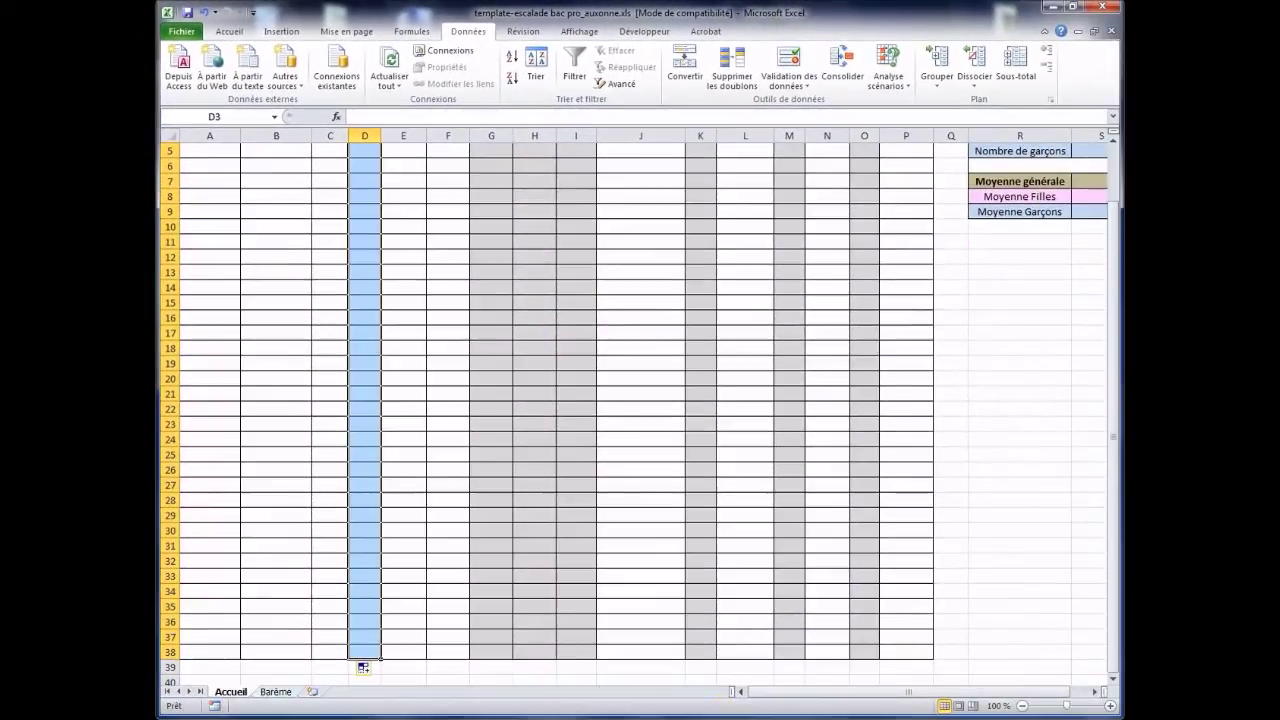
pyautogui.scroll(2, 532, 366)
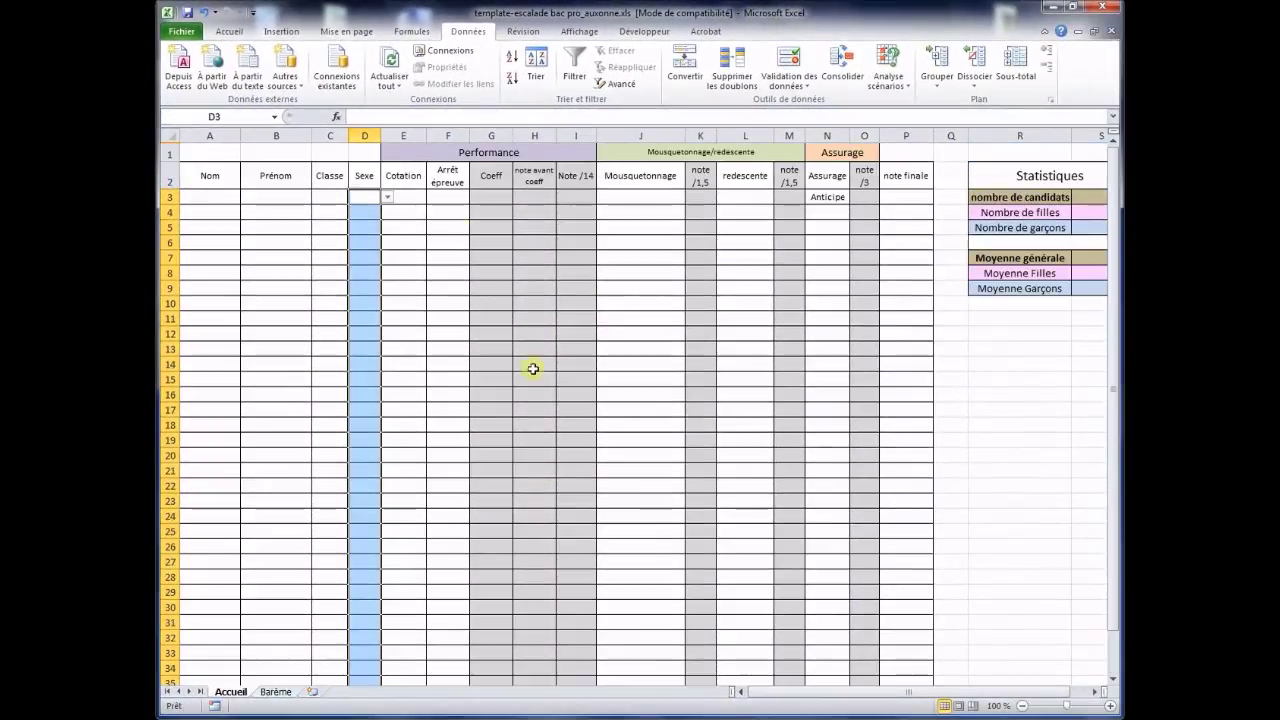
pyautogui.click(356, 199)
pyautogui.click(760, 718)
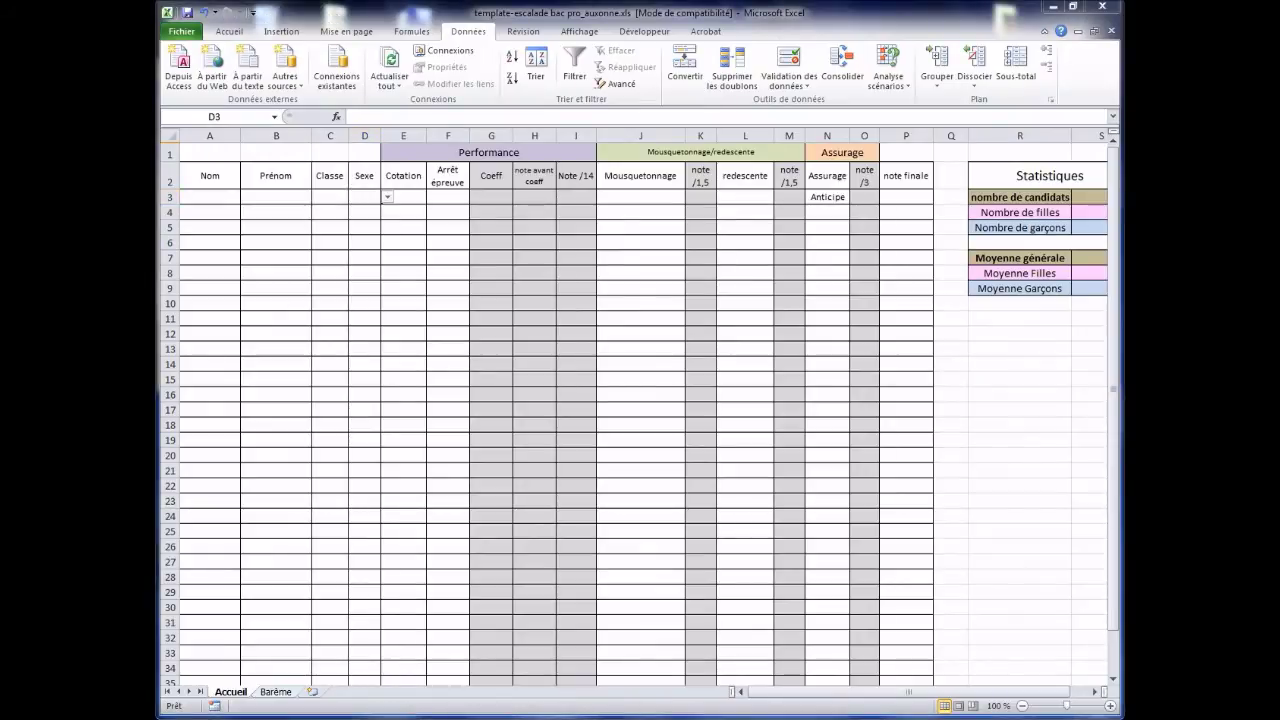
pyautogui.doubleClick(459, 196)
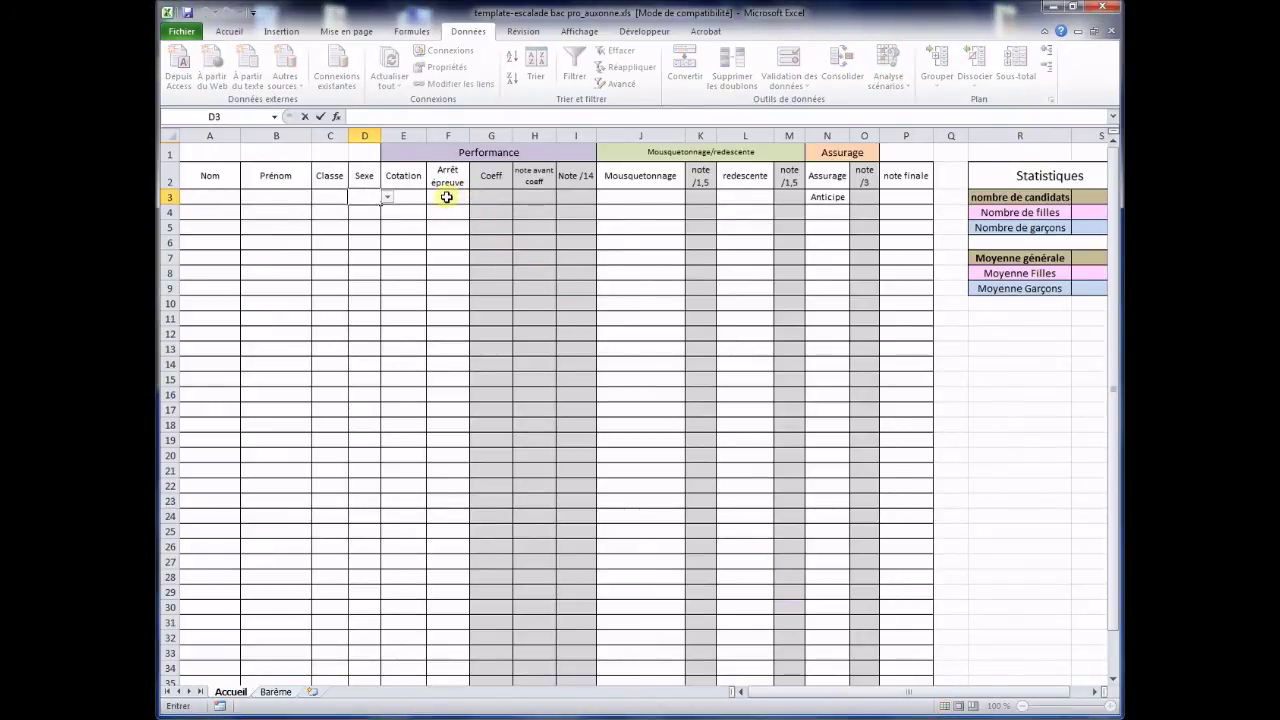
pyautogui.click(447, 197)
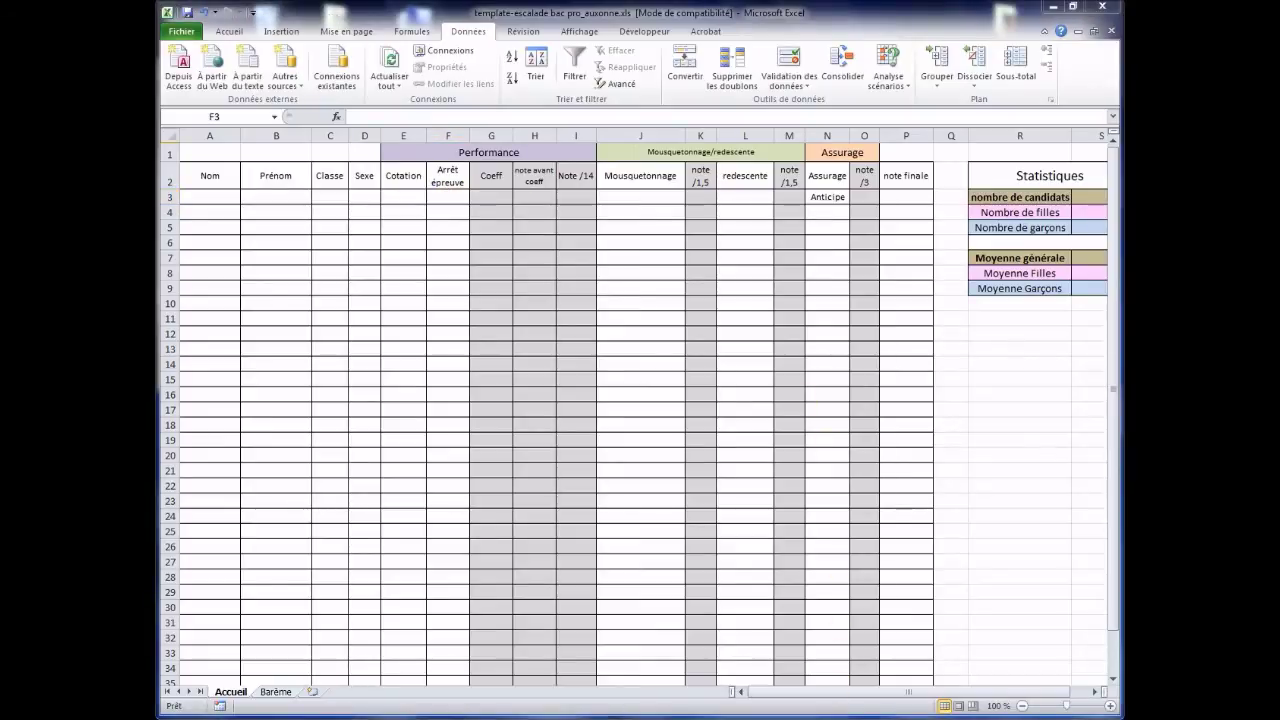
# - Add a list validation to the first Arrêt épreuve cell, F3, with the Barème sheet's 1/3 and 2/3 cells as source
pyautogui.click(458, 195)
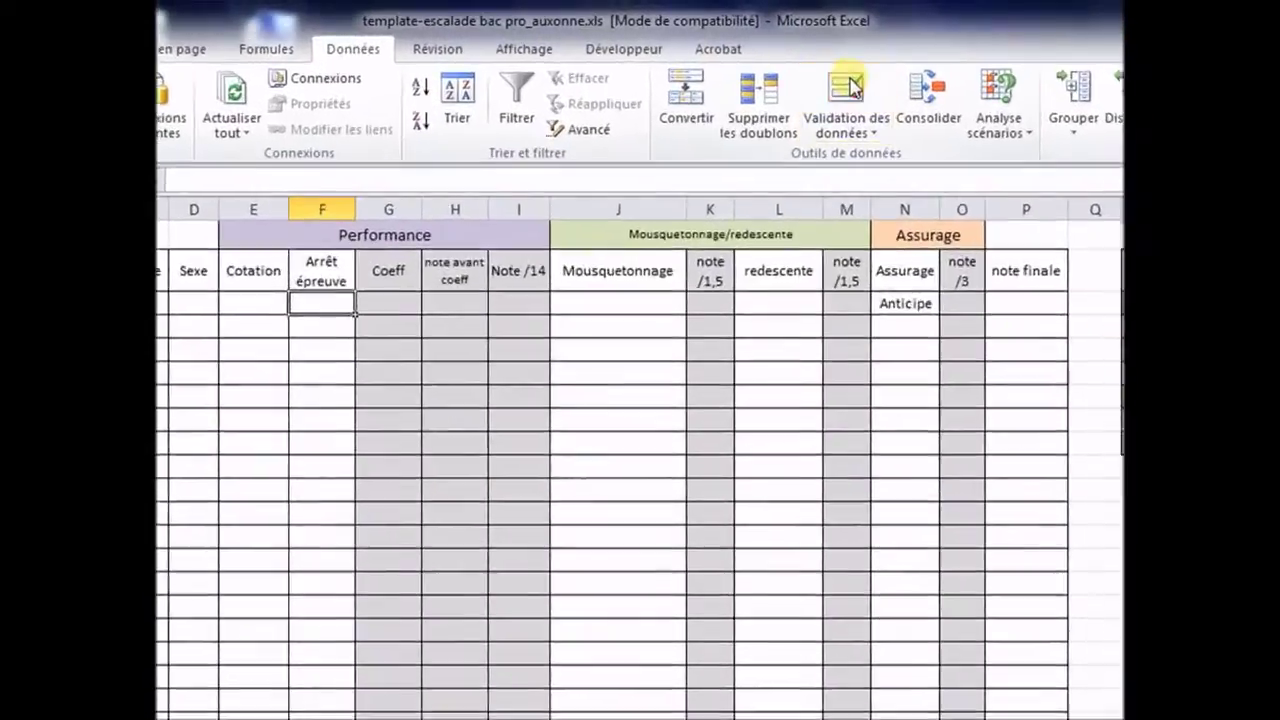
pyautogui.click(791, 56)
pyautogui.click(568, 318)
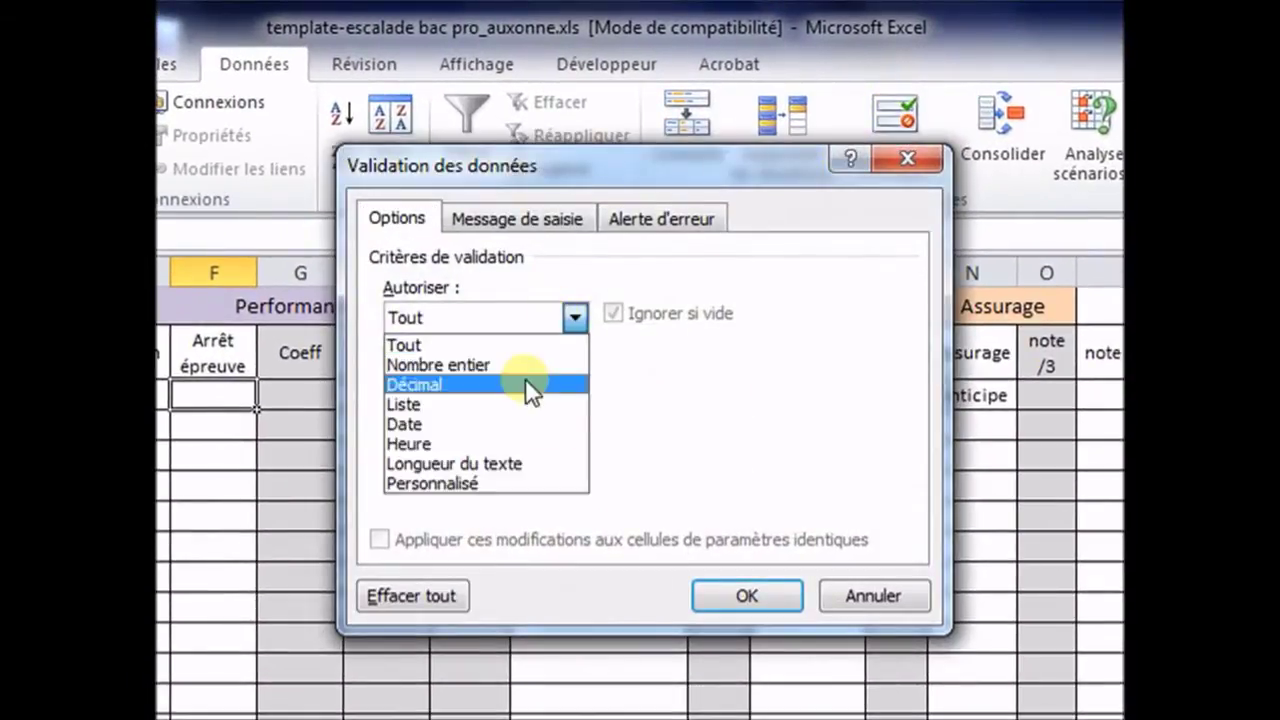
pyautogui.click(524, 401)
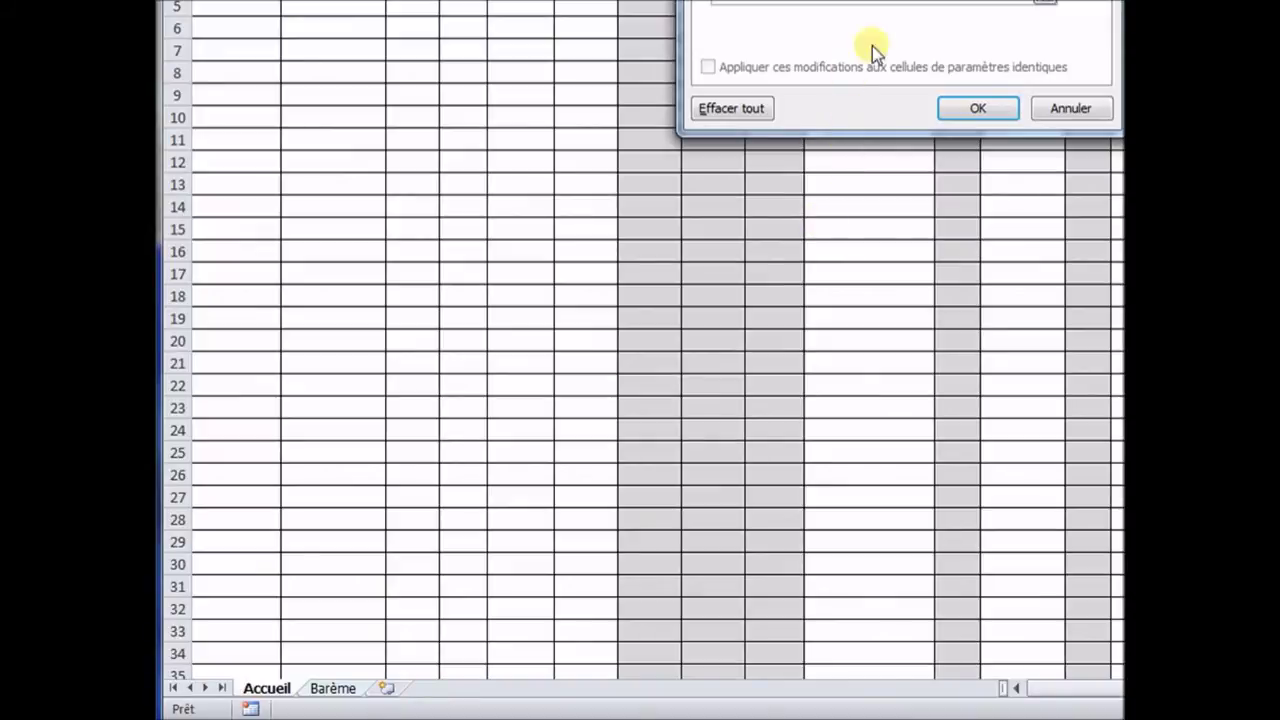
pyautogui.click(1044, 4)
pyautogui.click(333, 688)
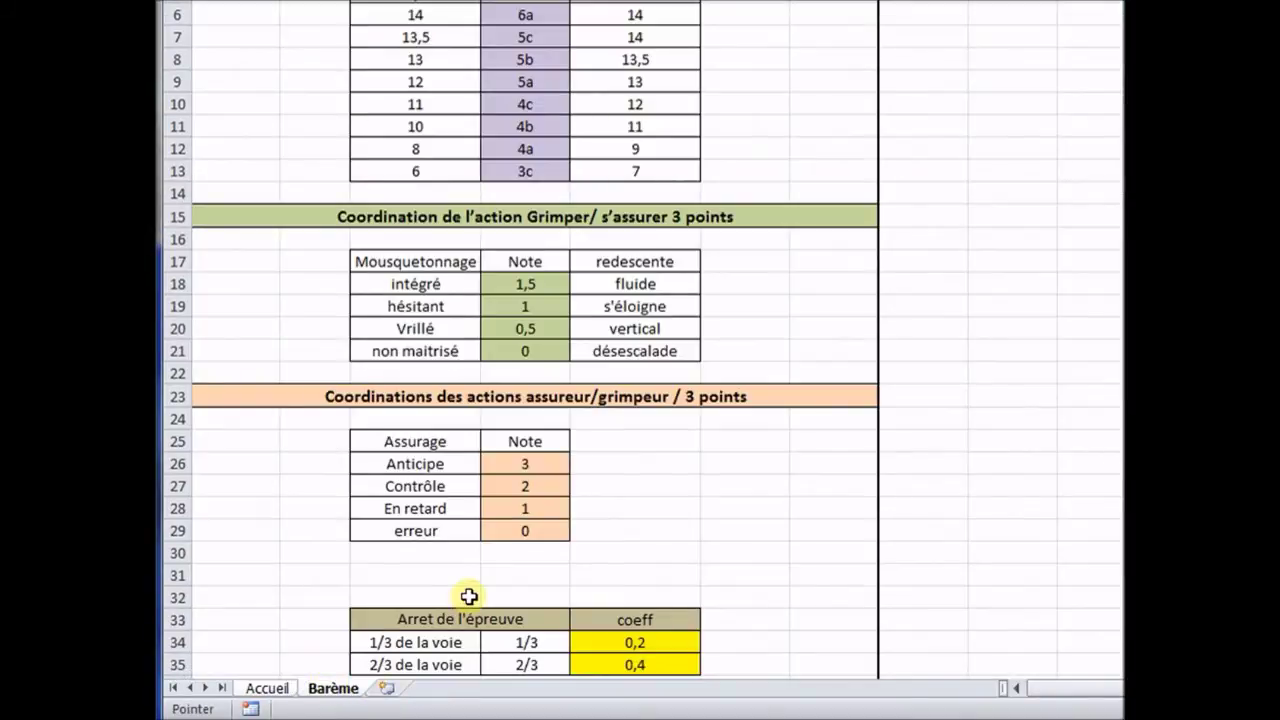
pyautogui.scroll(-1, 485, 594)
pyautogui.click(527, 566)
pyautogui.moveTo(527, 566); pyautogui.dragTo(527, 588)
pyautogui.click(1052, 150)
pyautogui.click(961, 424)
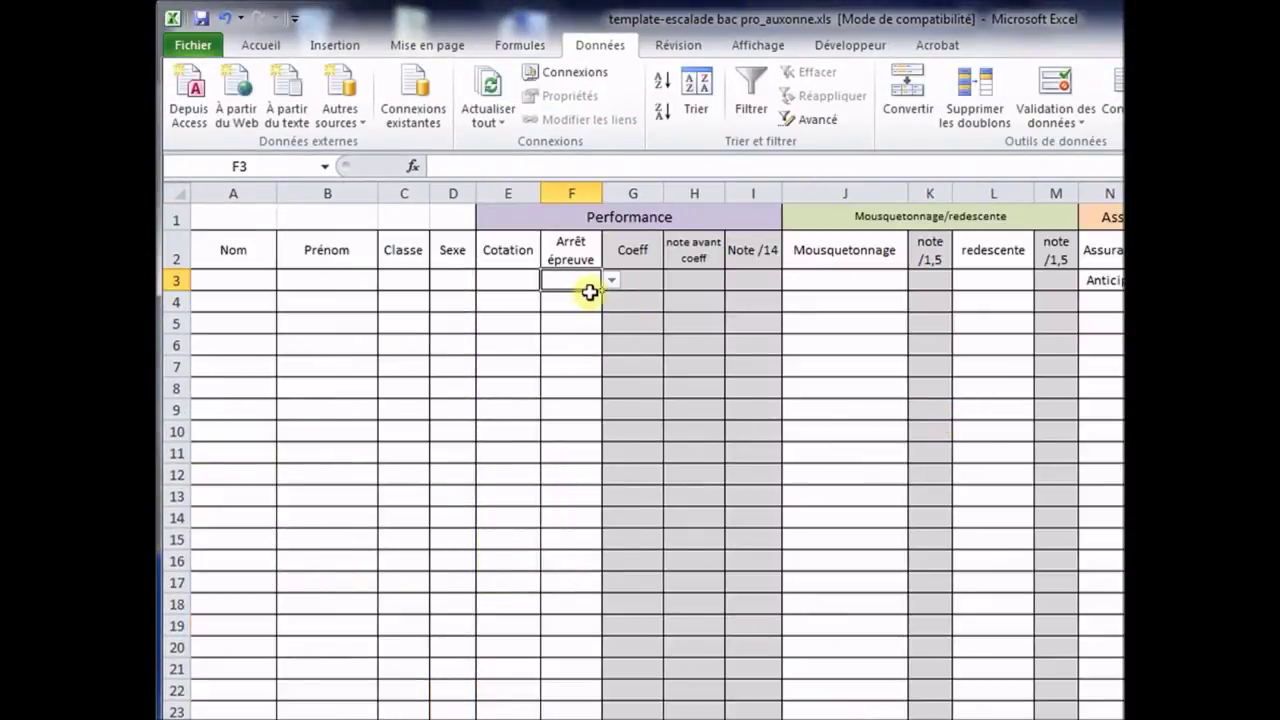
# - Fill the Arrêt épreuve drop-down list from F3 down to F38 and try its choices in F3, ending on 2/3
pyautogui.moveTo(601, 291); pyautogui.dragTo(470, 690)
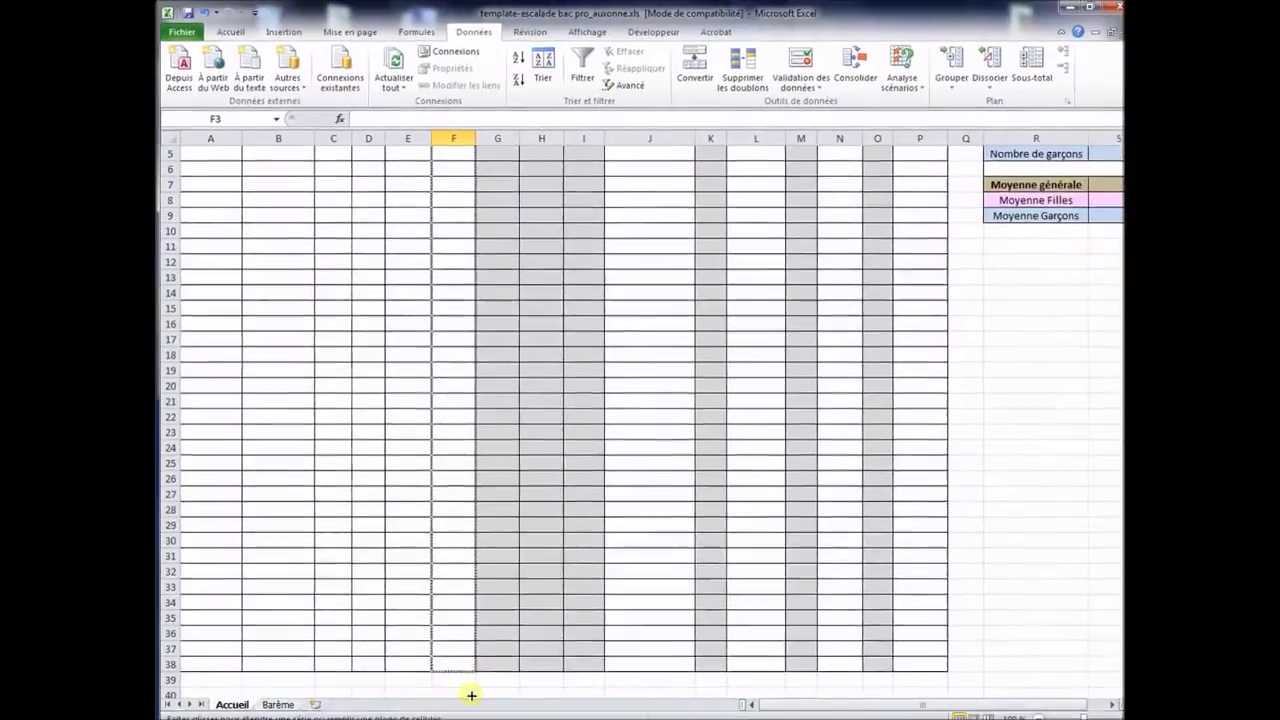
pyautogui.scroll(2, 434, 437)
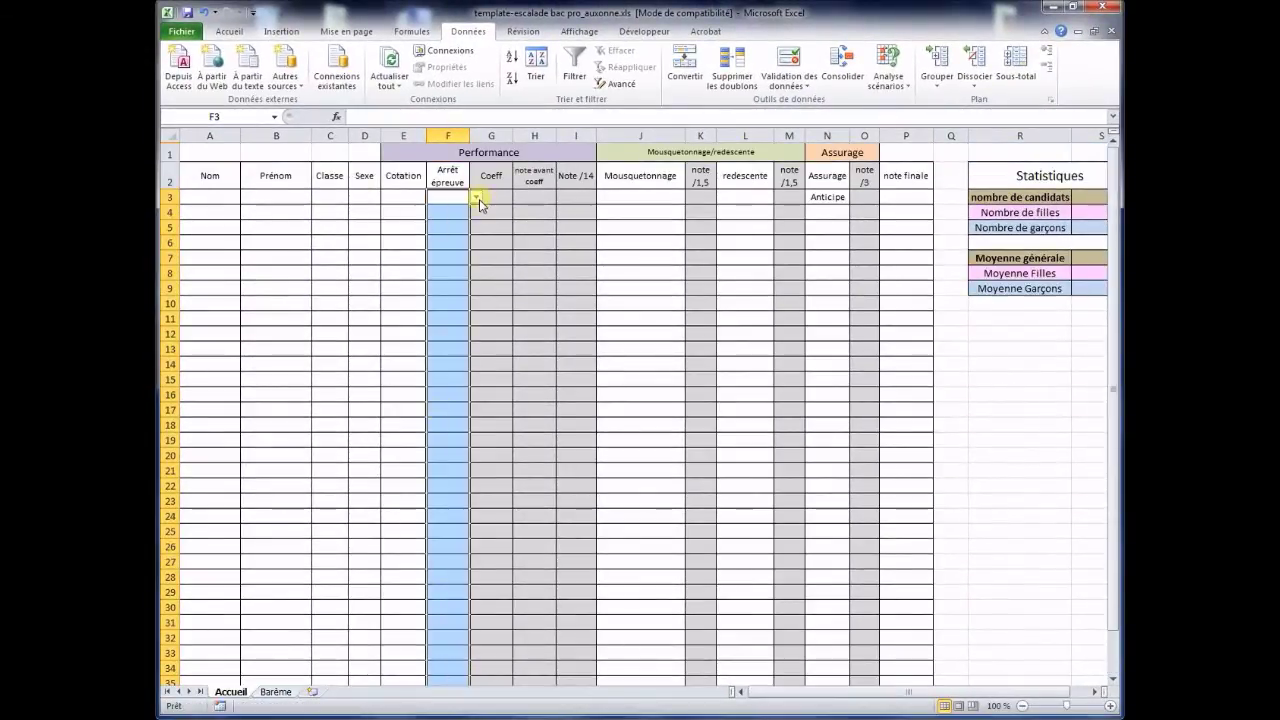
pyautogui.click(478, 198)
pyautogui.click(450, 215)
pyautogui.click(476, 198)
pyautogui.click(466, 224)
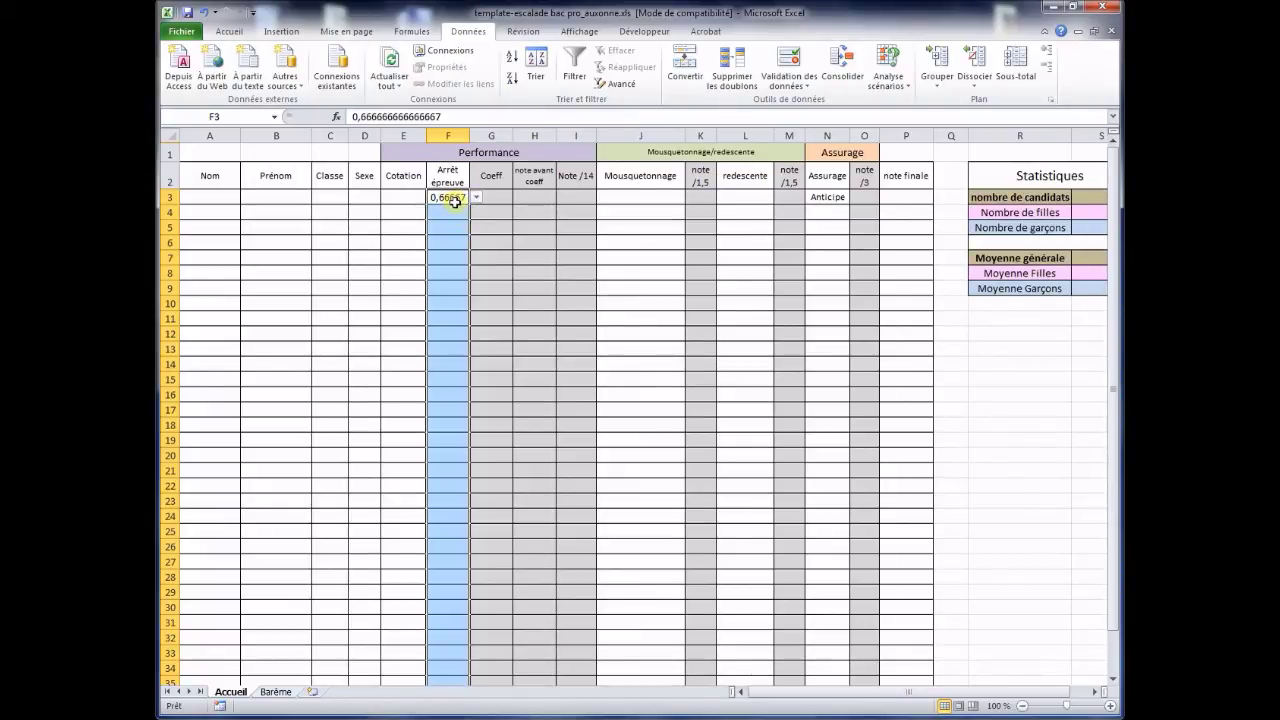
pyautogui.click(478, 198)
pyautogui.click(448, 214)
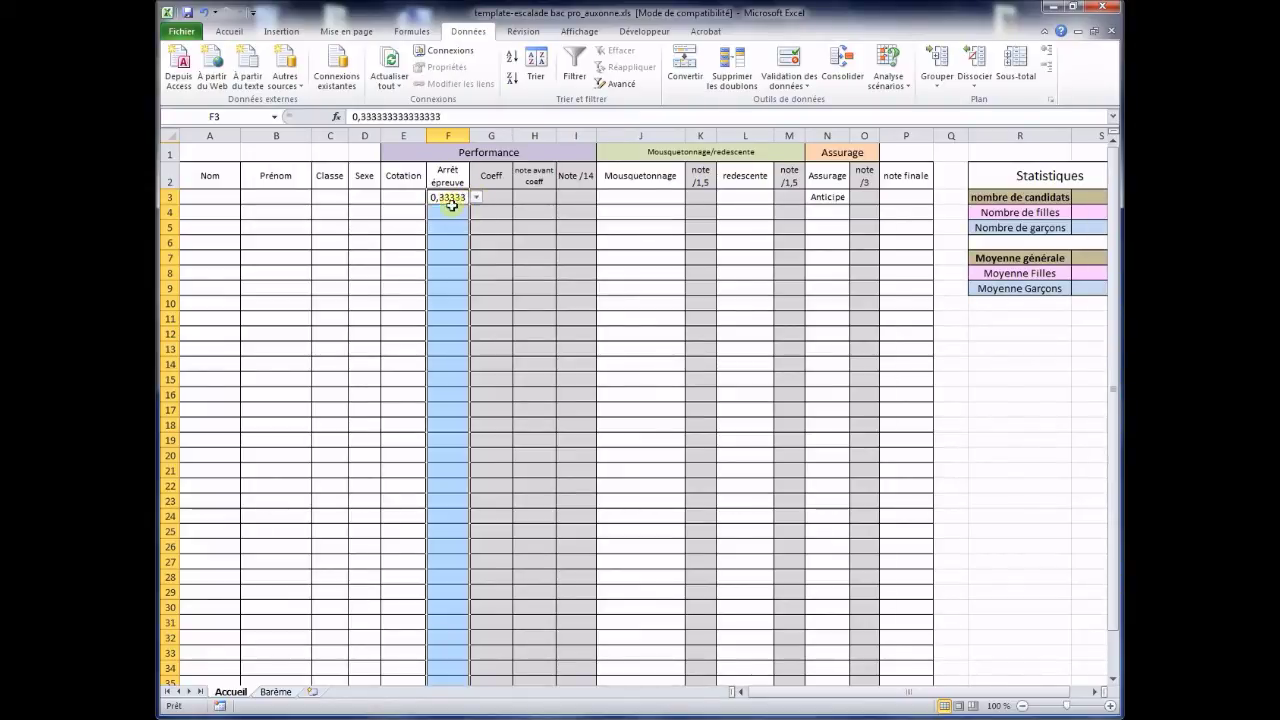
pyautogui.click(478, 198)
pyautogui.click(450, 224)
pyautogui.click(477, 198)
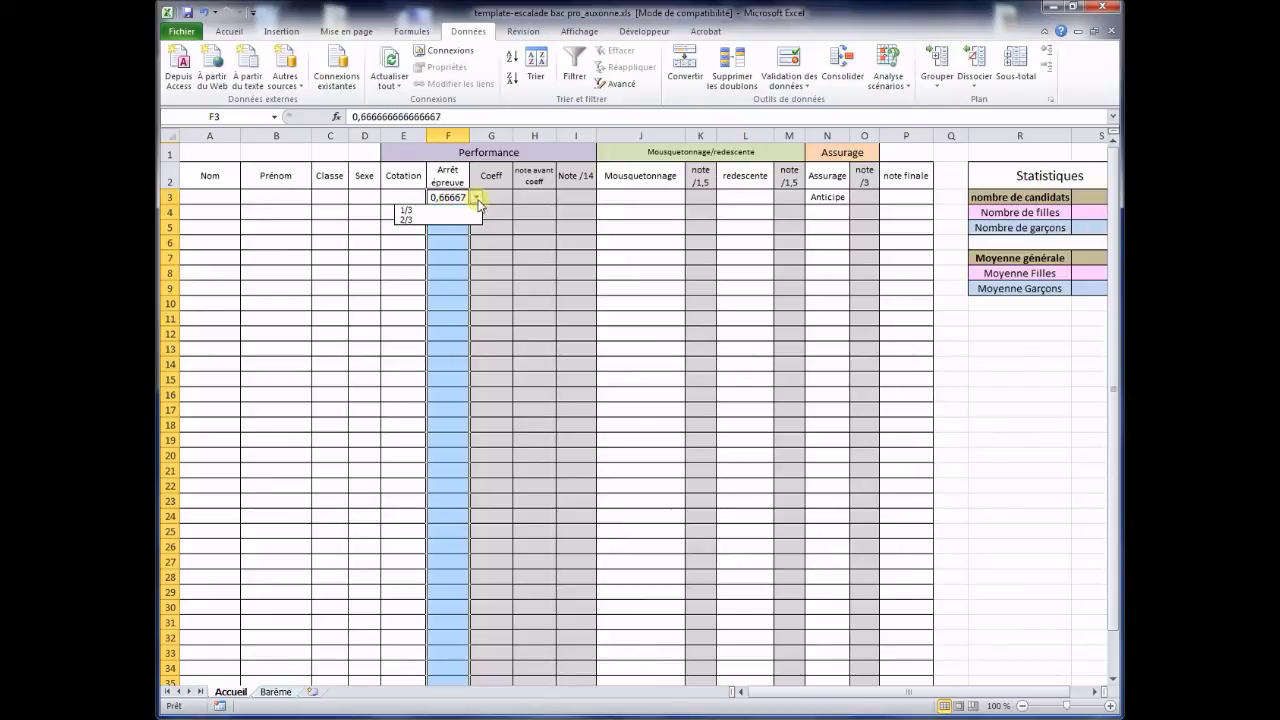
# - Format the Arrêt épreuve cells F3 to F38 as Fraction with the type D'un chiffre (1/4)
pyautogui.click(454, 194)
pyautogui.moveTo(452, 195); pyautogui.dragTo(437, 667)
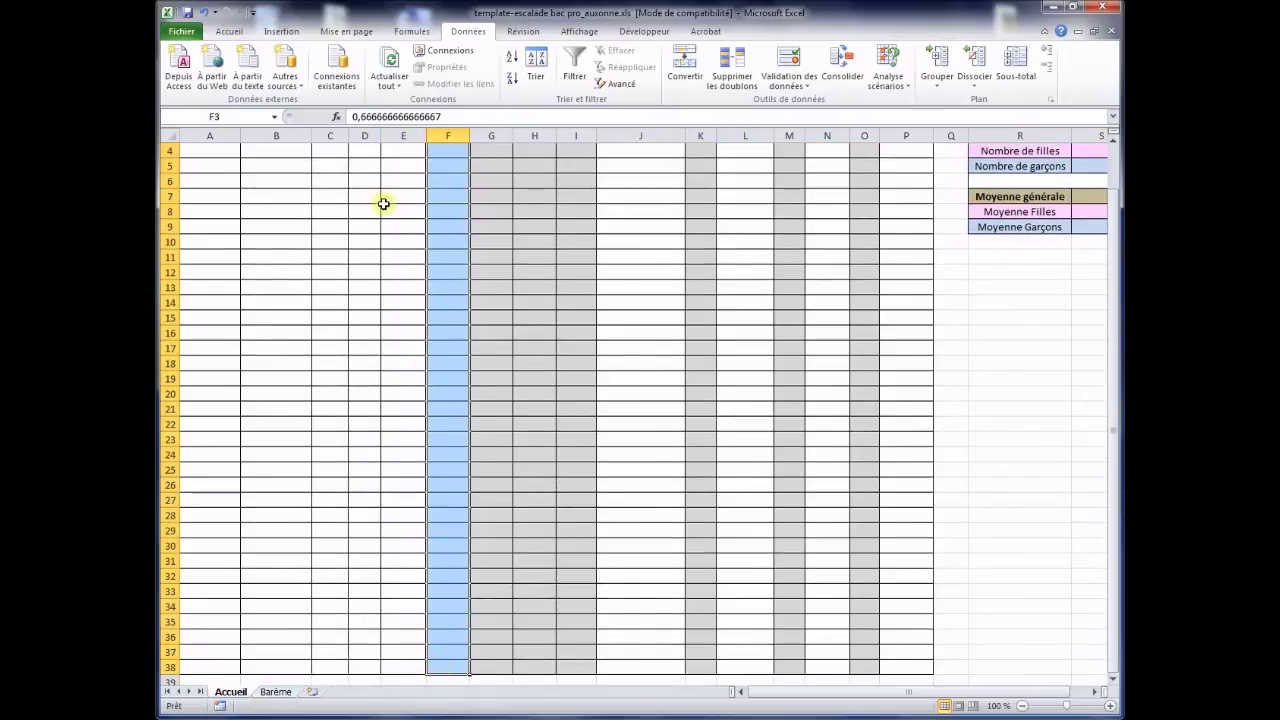
pyautogui.scroll(1, 395, 195)
pyautogui.rightClick(446, 199)
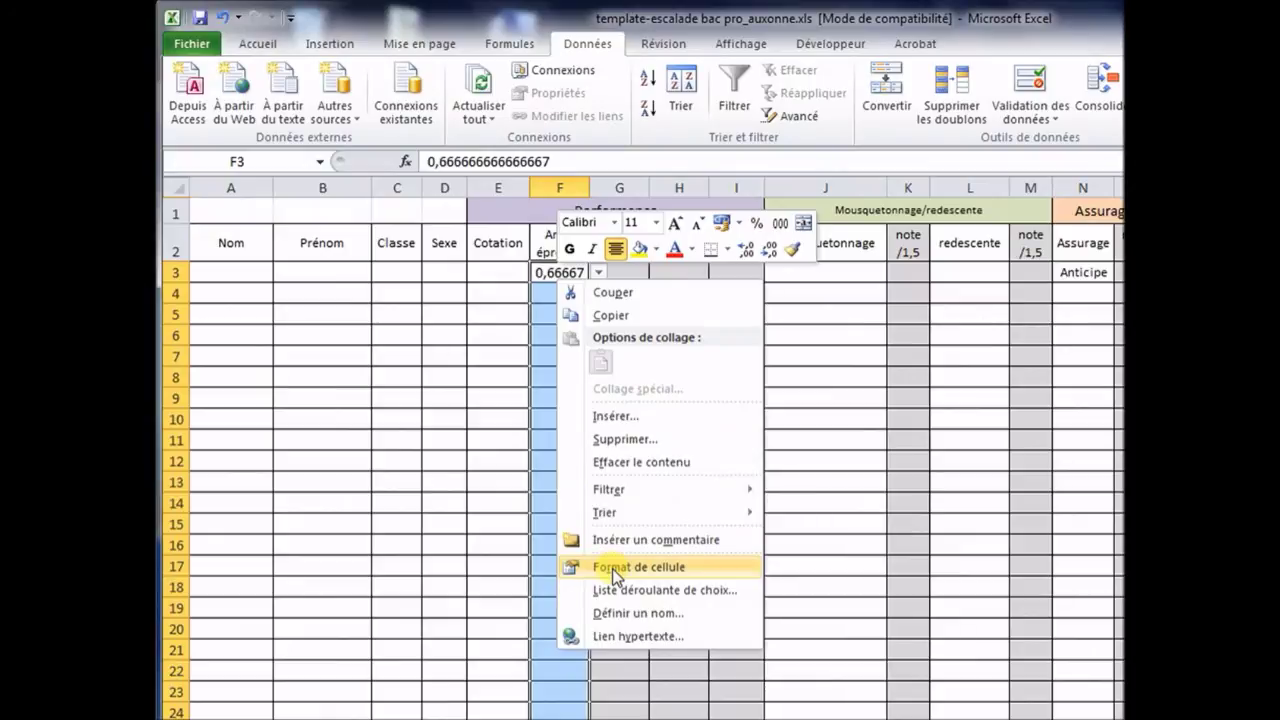
pyautogui.click(612, 568)
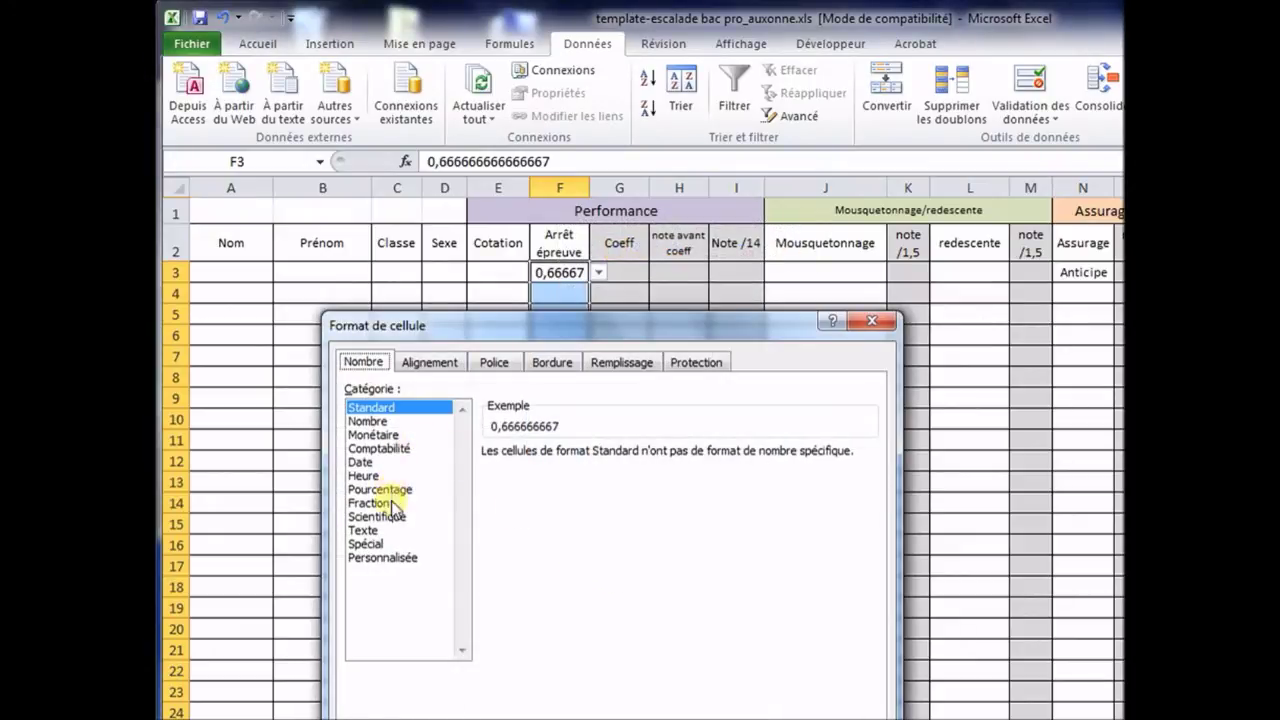
pyautogui.click(369, 503)
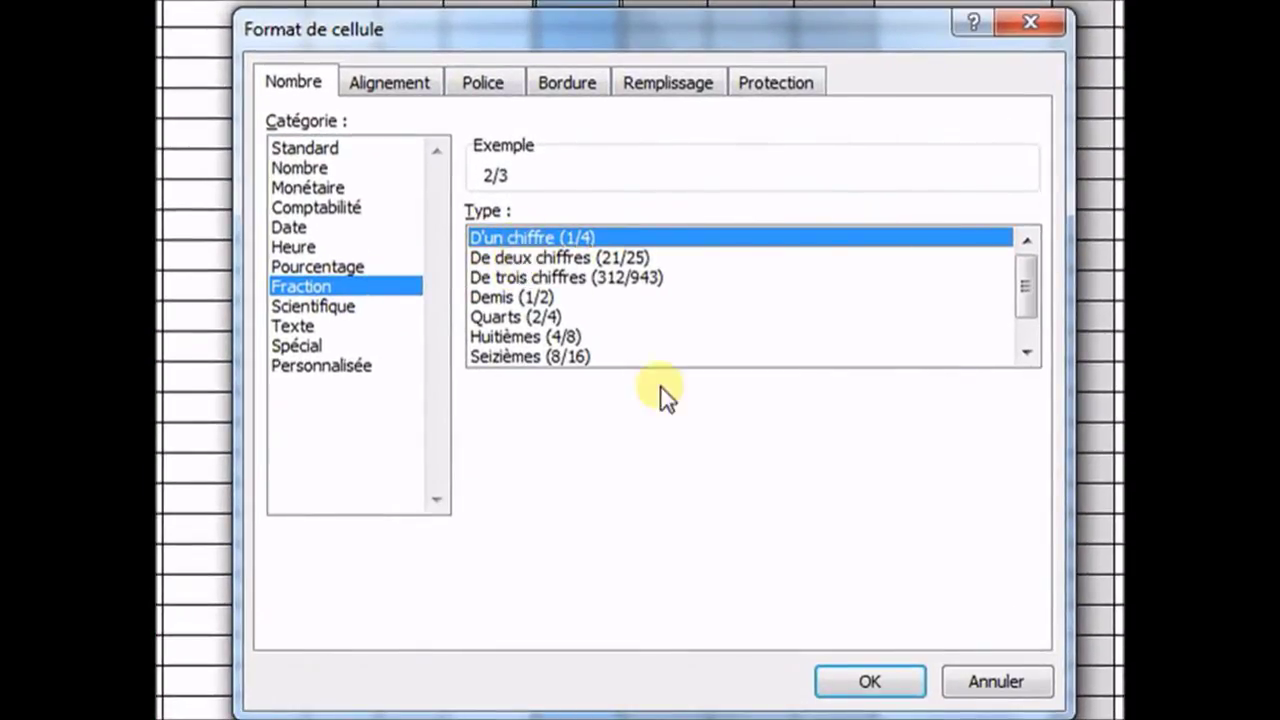
pyautogui.click(845, 681)
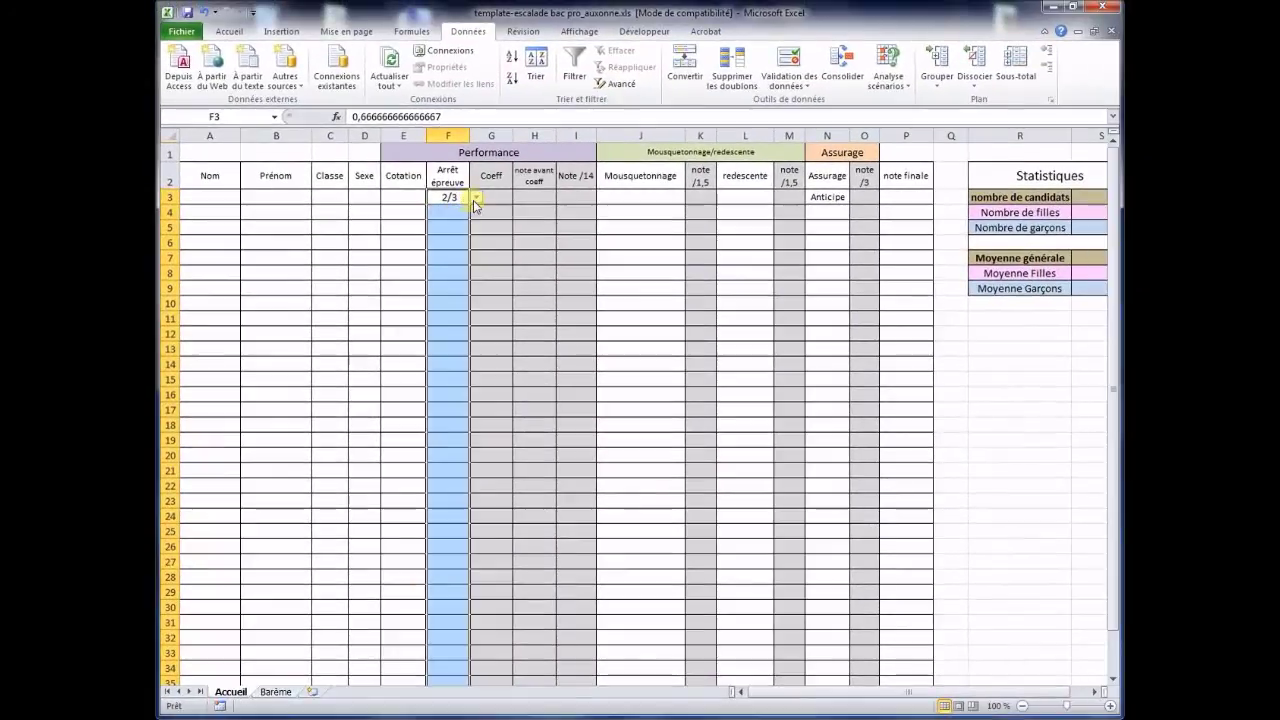
# - Test the drop-down list in F3 with the new fraction format, leaving 2/3 selected
pyautogui.click(513, 140)
pyautogui.click(459, 210)
pyautogui.click(476, 197)
pyautogui.click(455, 219)
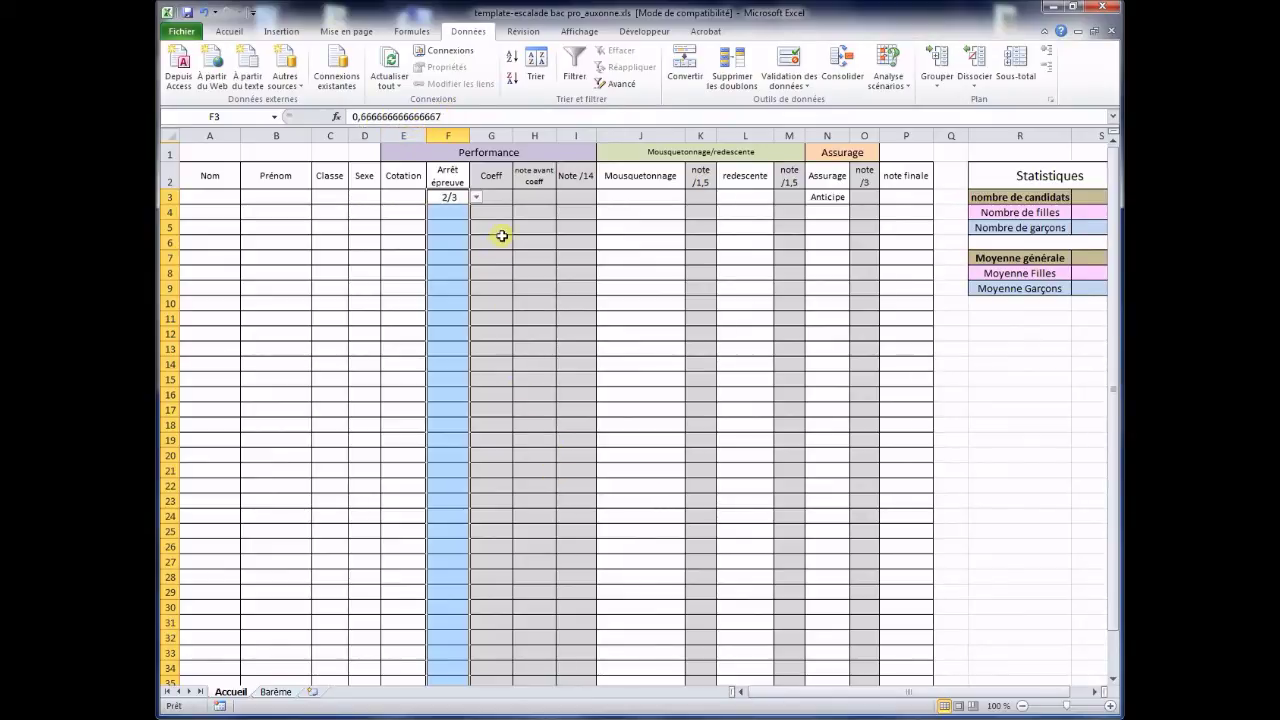
# - Go to the Barème sheet with the grading scales
pyautogui.click(276, 692)
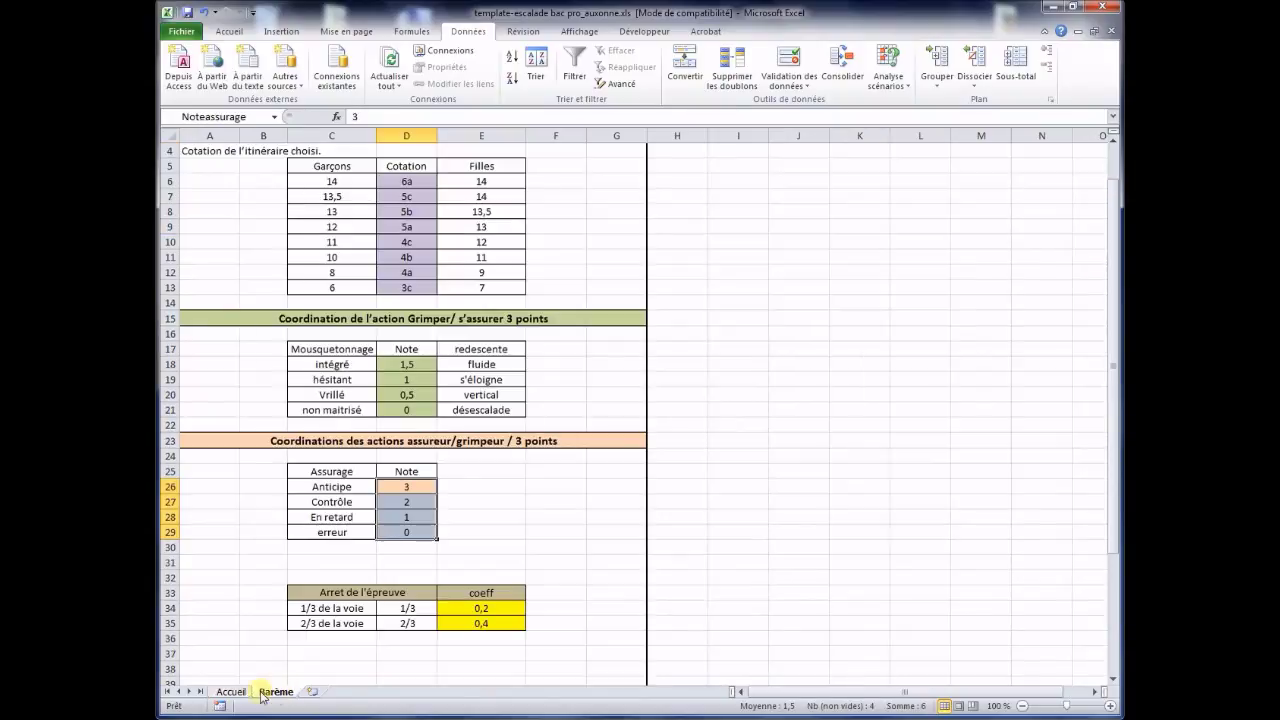